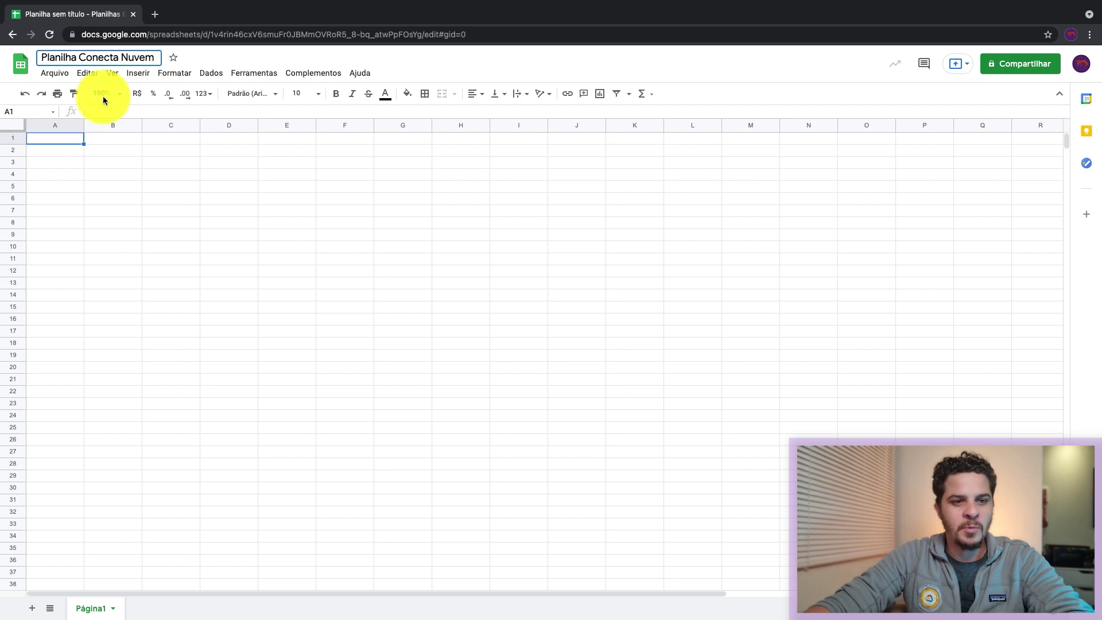
Step: Confirm the spreadsheet title, then enter the Nome header in A1 and the first names, including Laís
click(67, 161)
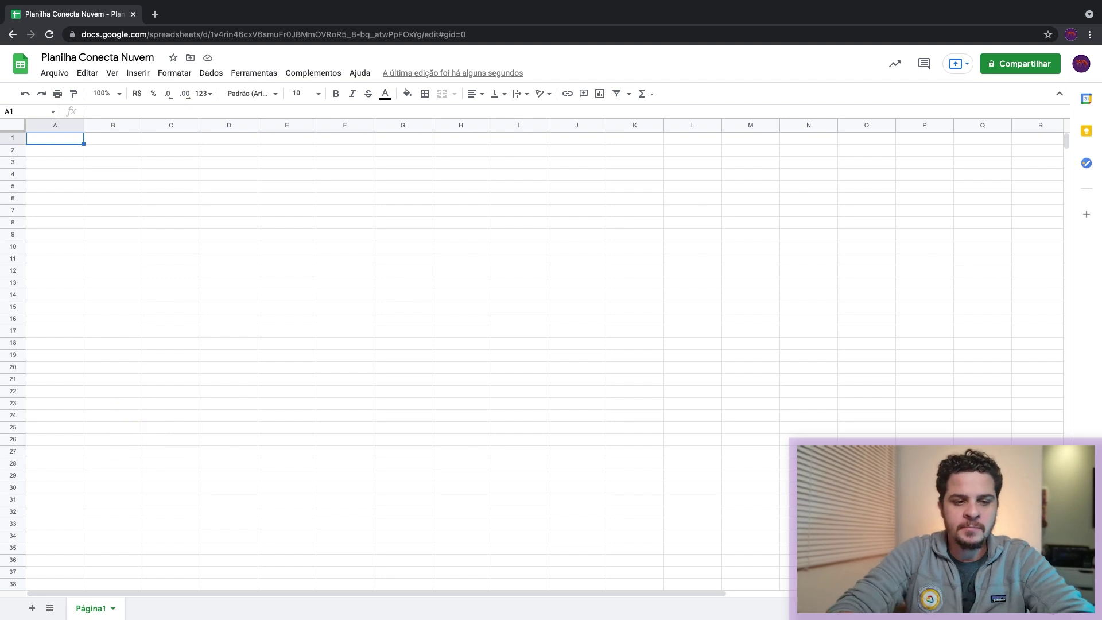
key(Return)
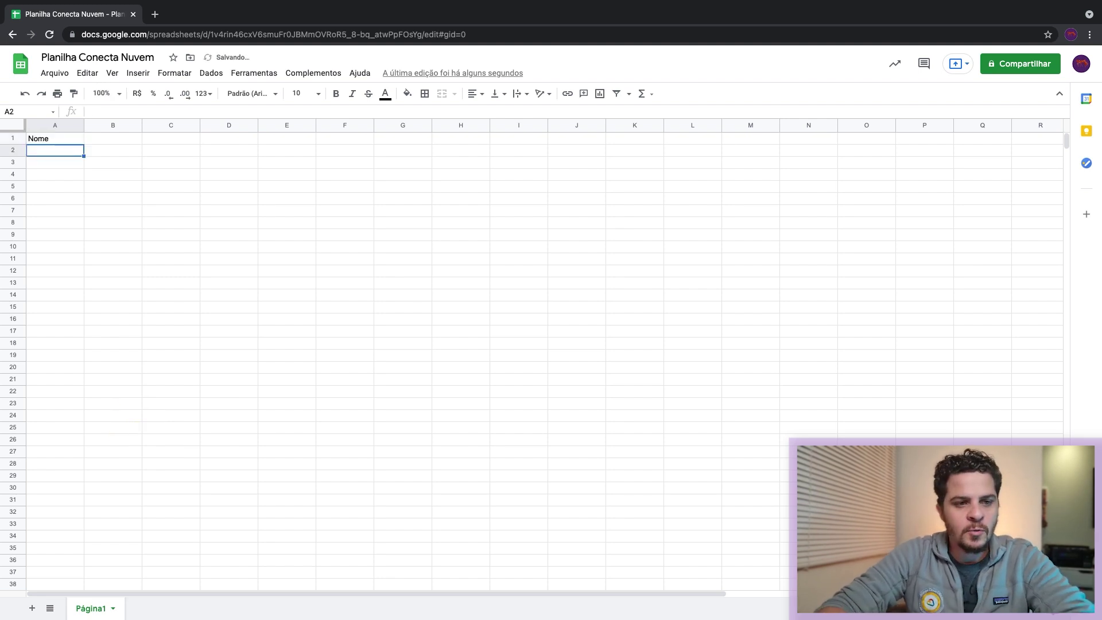
key(Return)
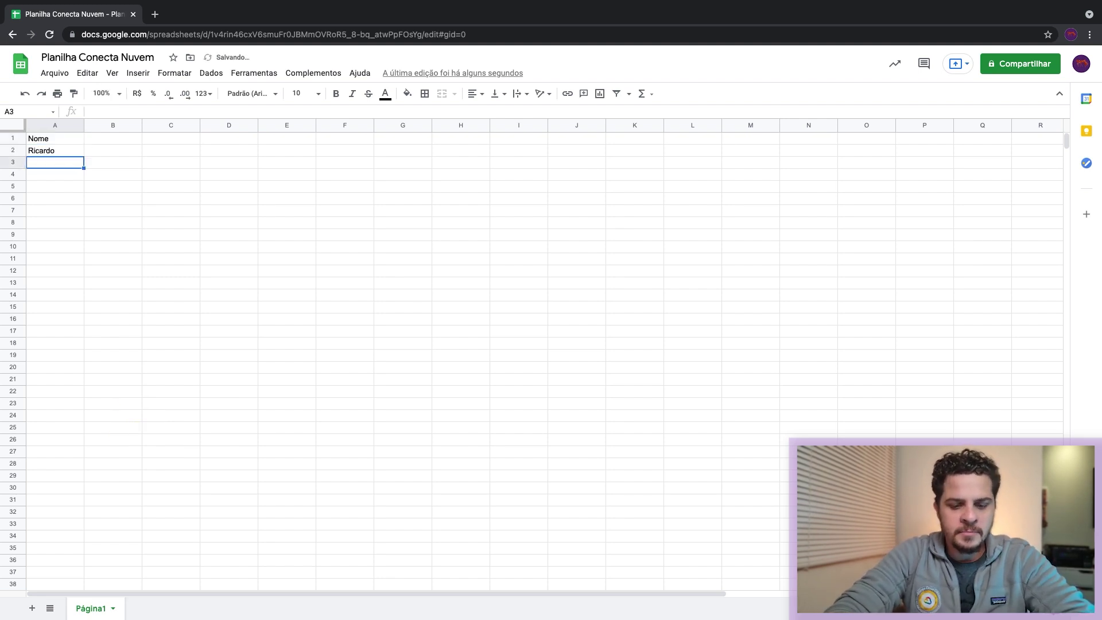
text(Laís)
key(Return)
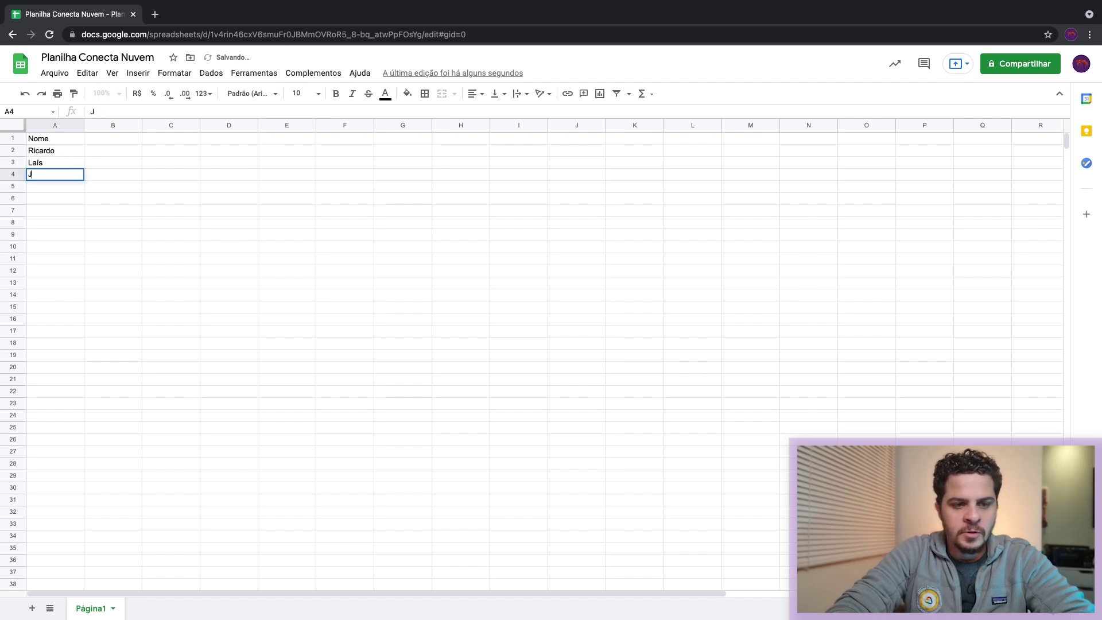
Step: Add Bruno, Taís, Maria and Jose in A4 through A7
text(Bru)
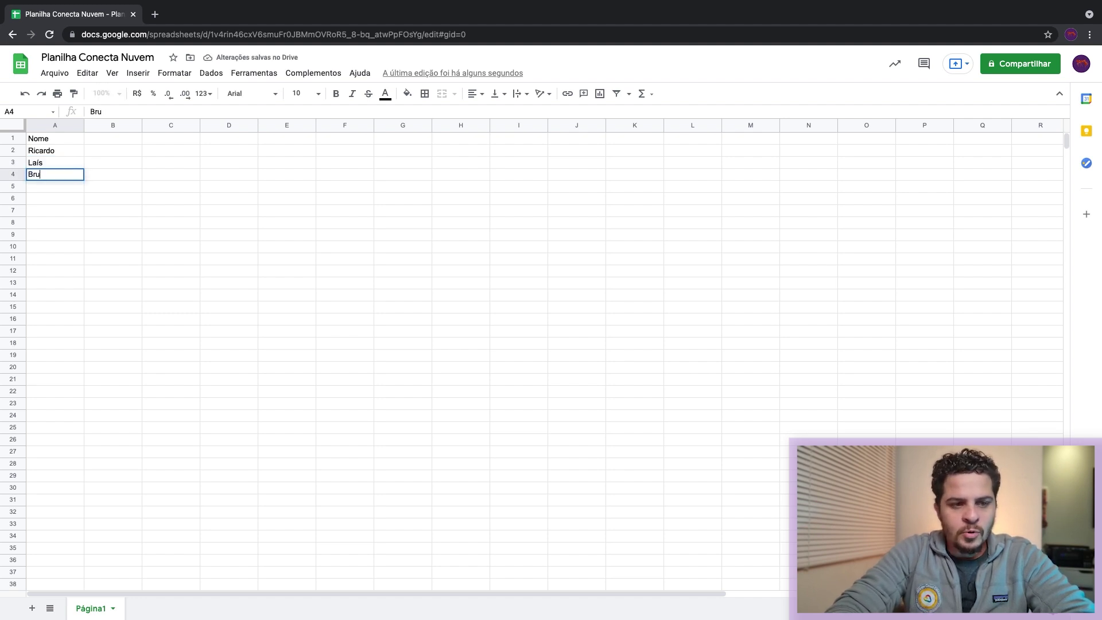
text(no)
key(Return)
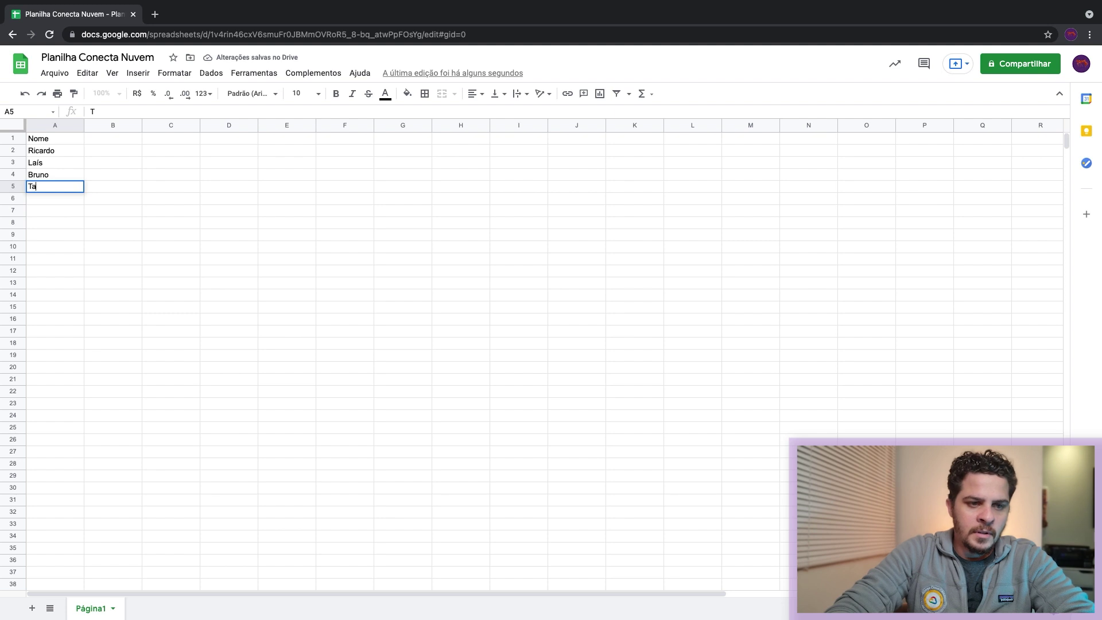
text(Taís)
key(Return)
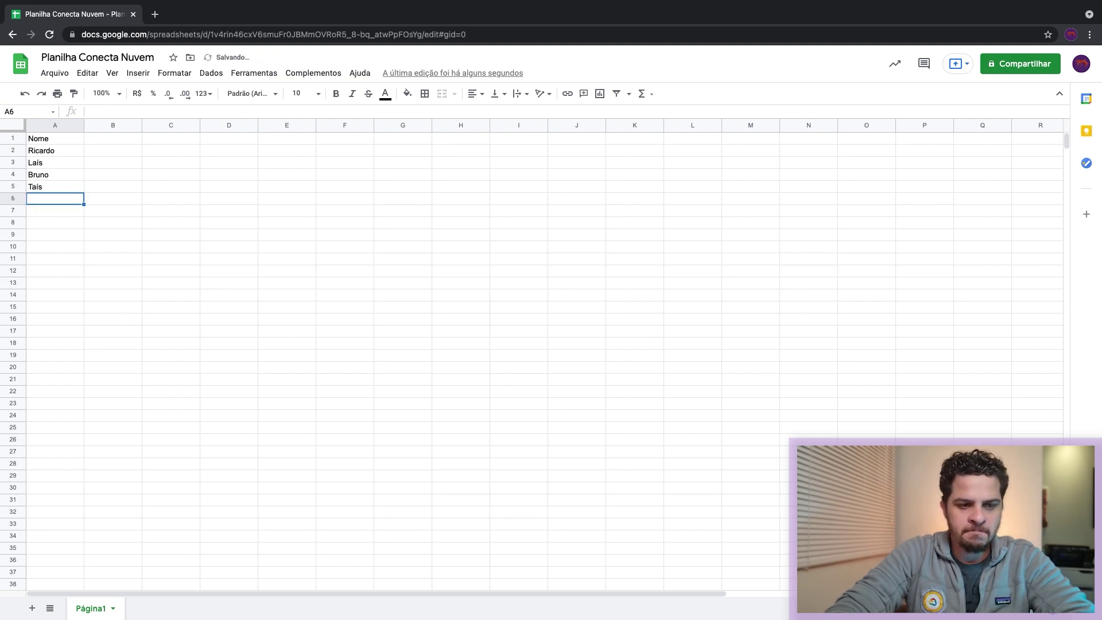
text(Maria)
key(Return)
text(Jos)
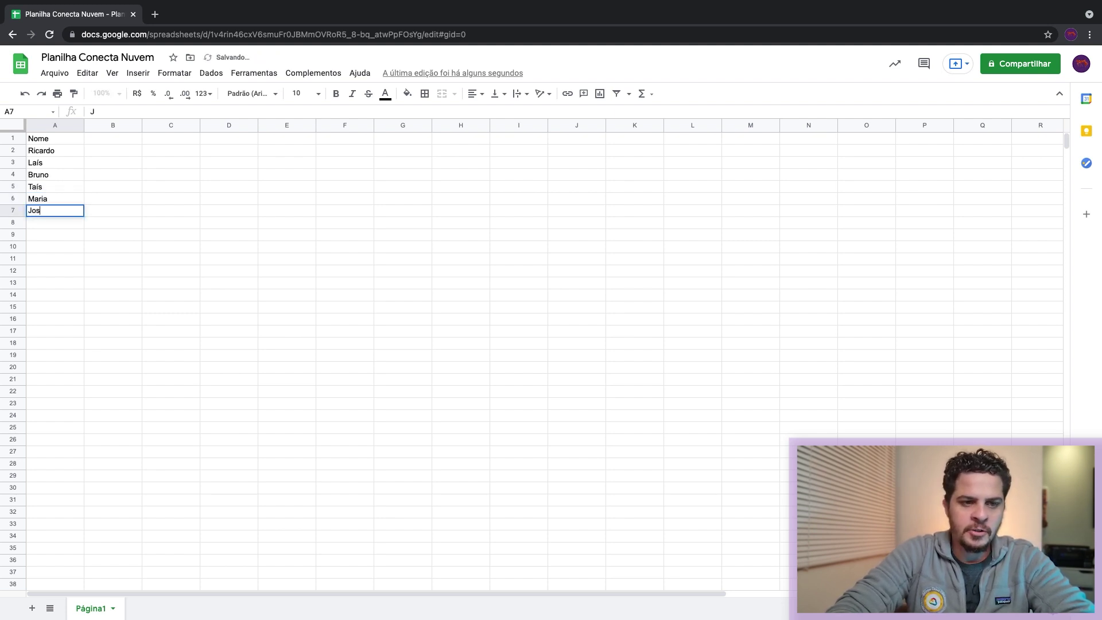
text(e)
key(Return)
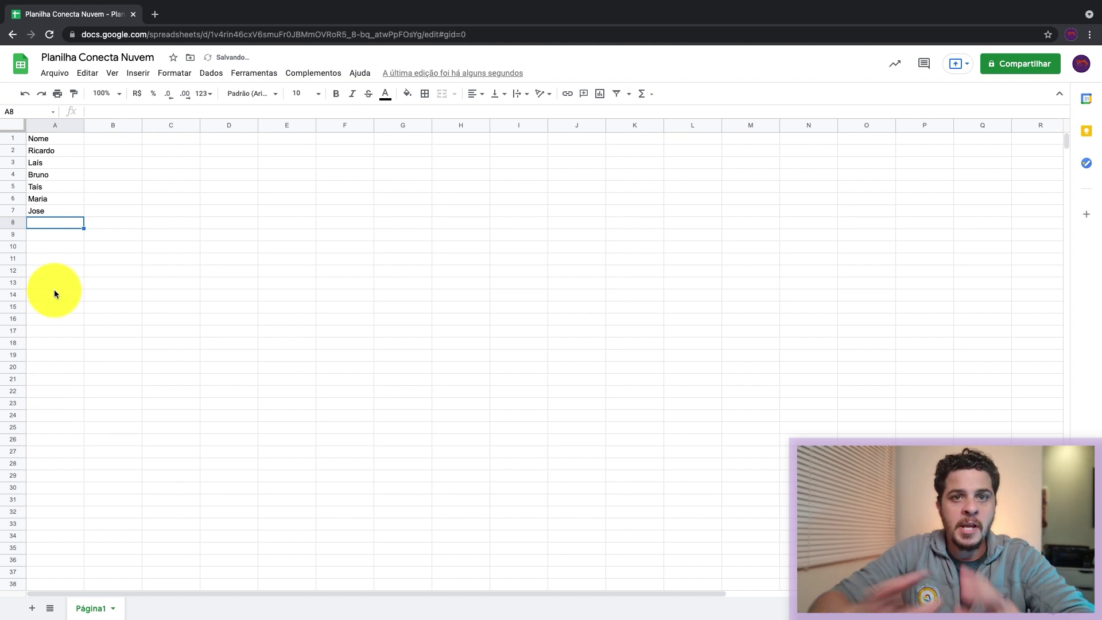
Step: Add a new Página2 sheet and type the header 'Nome do Usuario' in B1
click(33, 611)
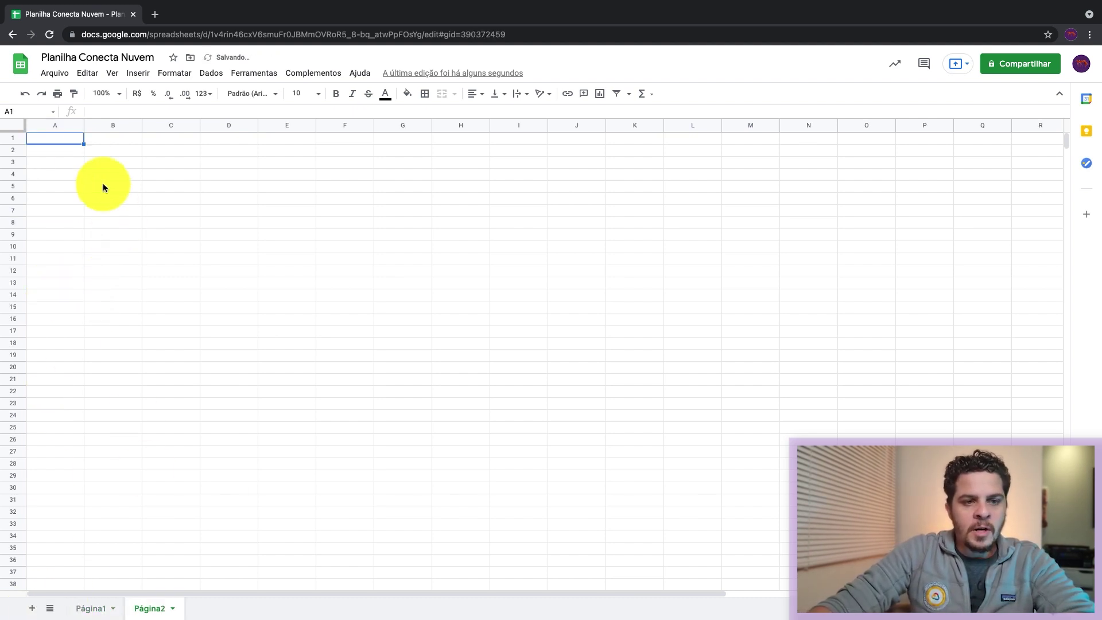
click(110, 145)
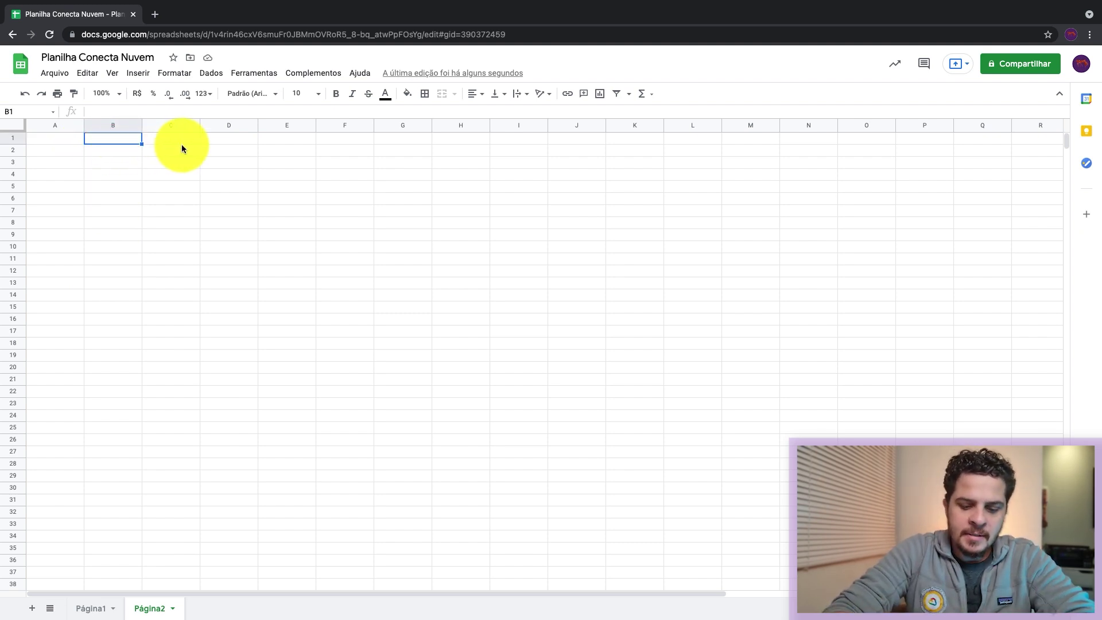
text(Nome do U)
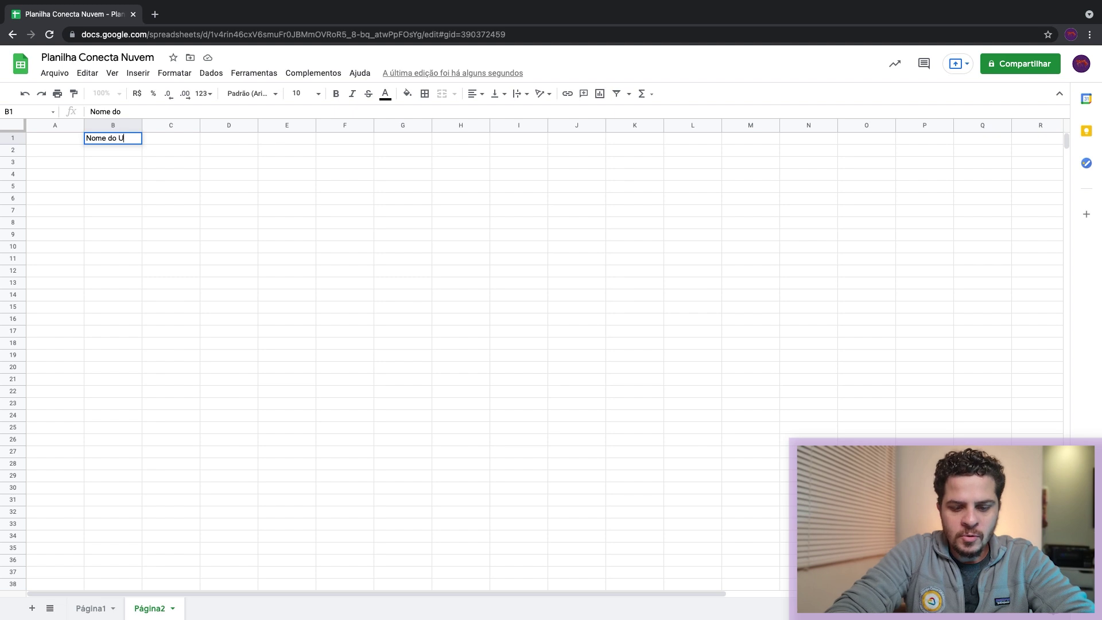
text(suario)
key(Return)
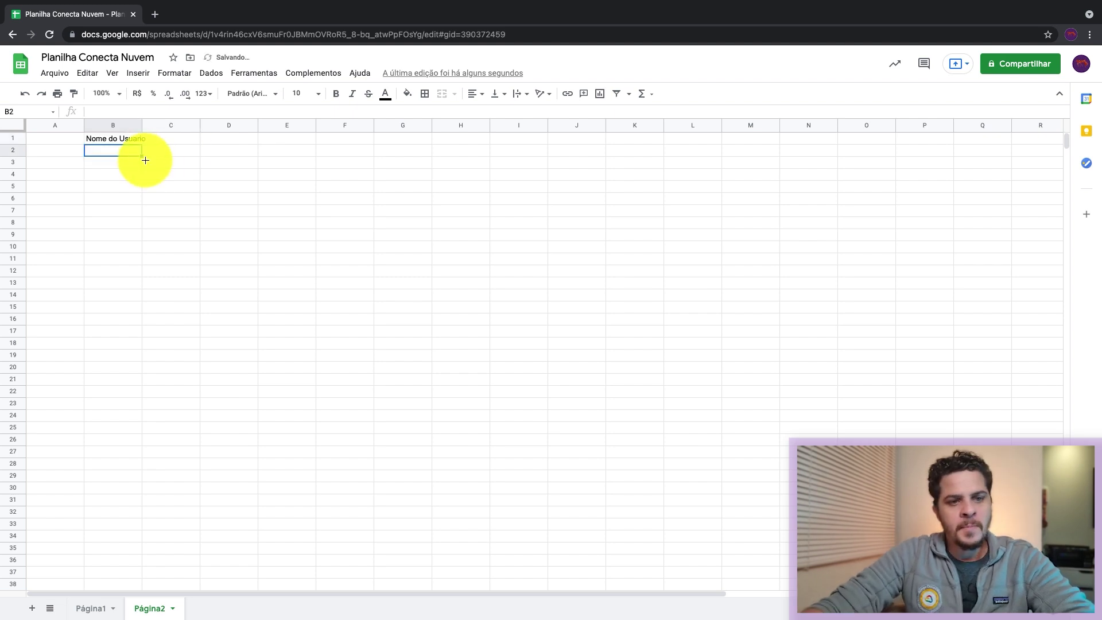
Step: Give B2 a data validation dropdown listing the range Página1!A:A and save it
right_click(114, 153)
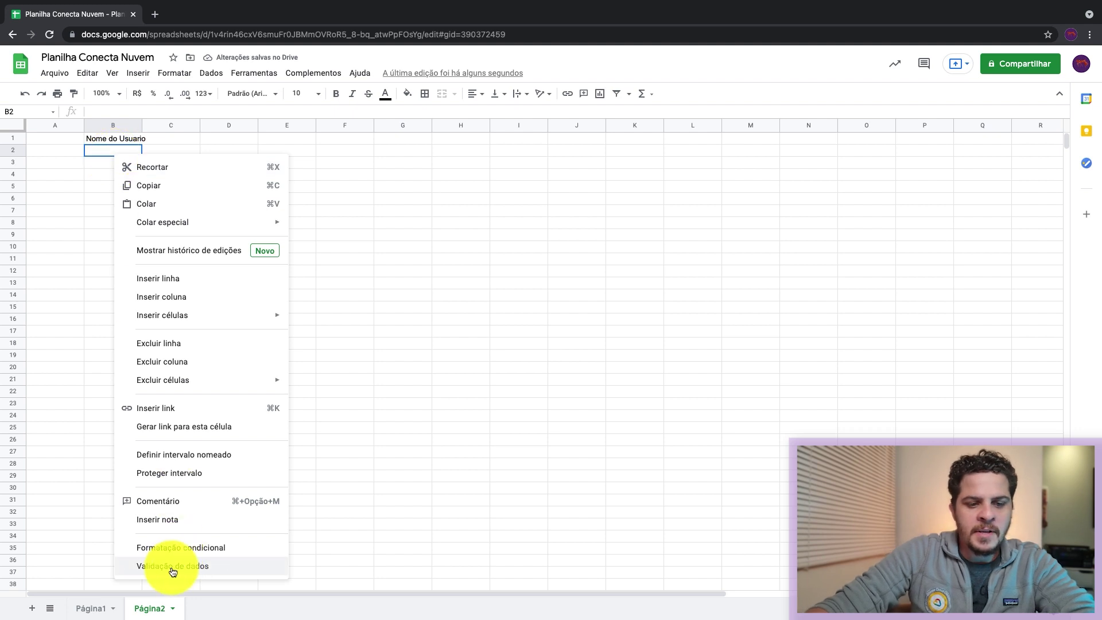
click(216, 571)
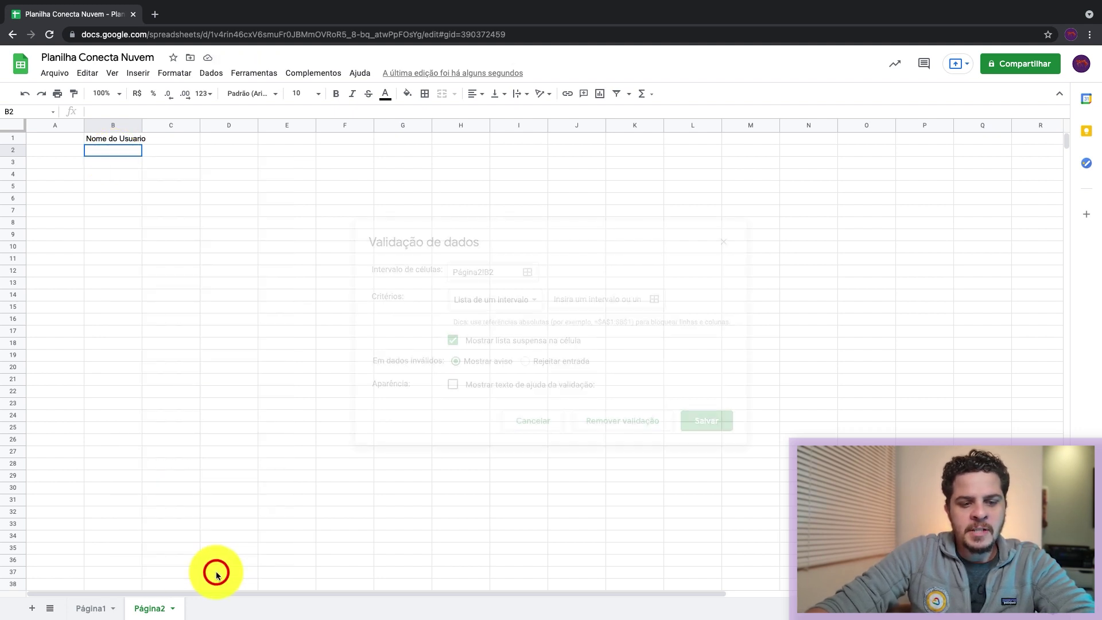
click(480, 304)
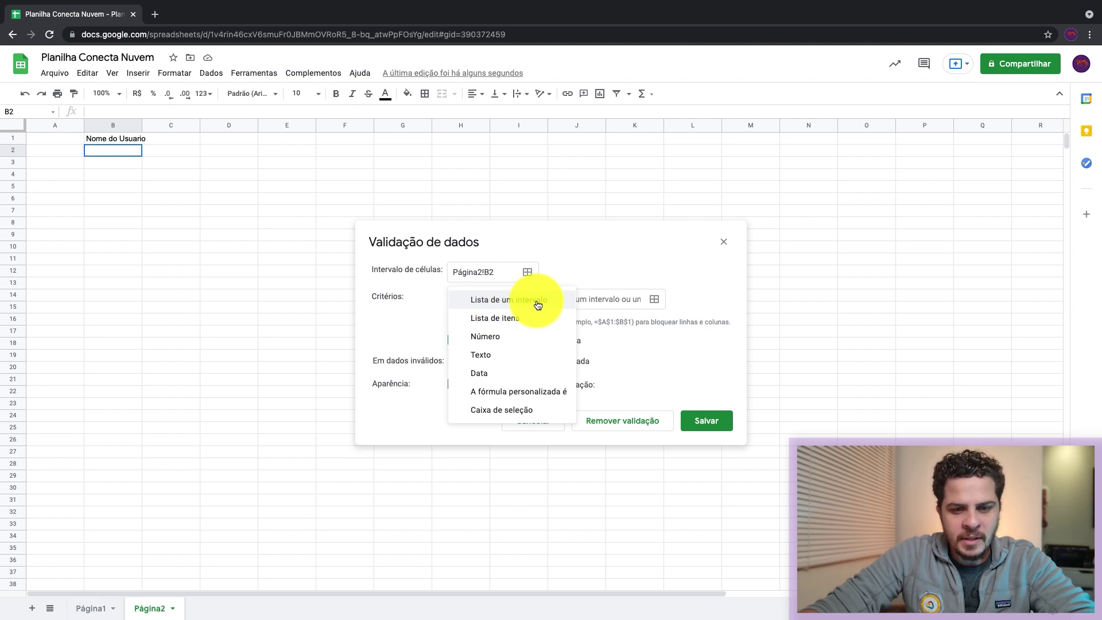
click(525, 304)
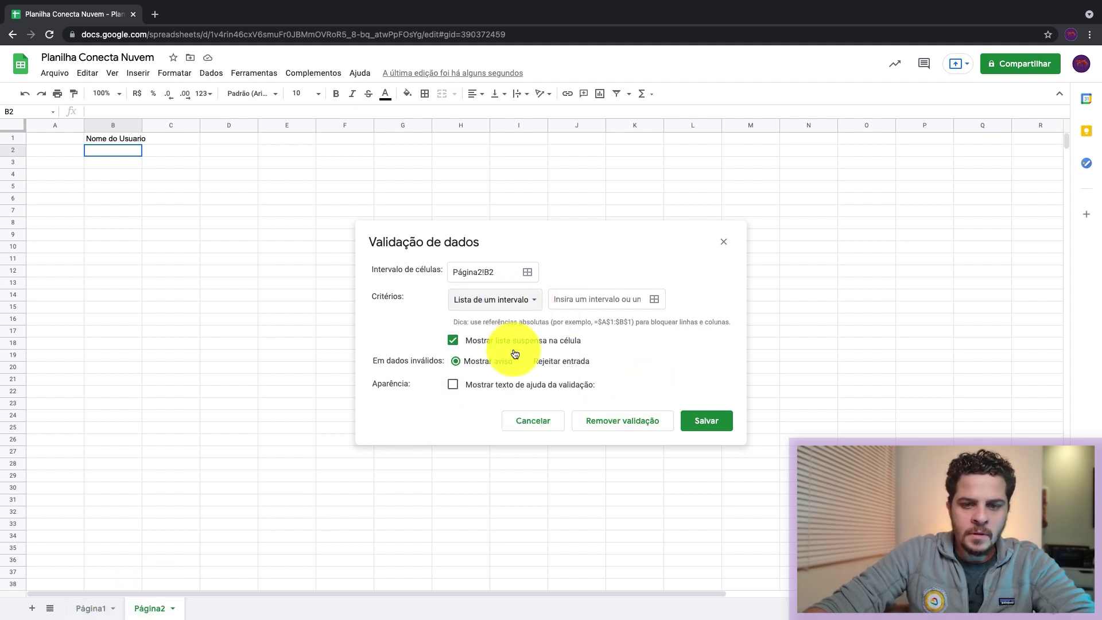
click(654, 299)
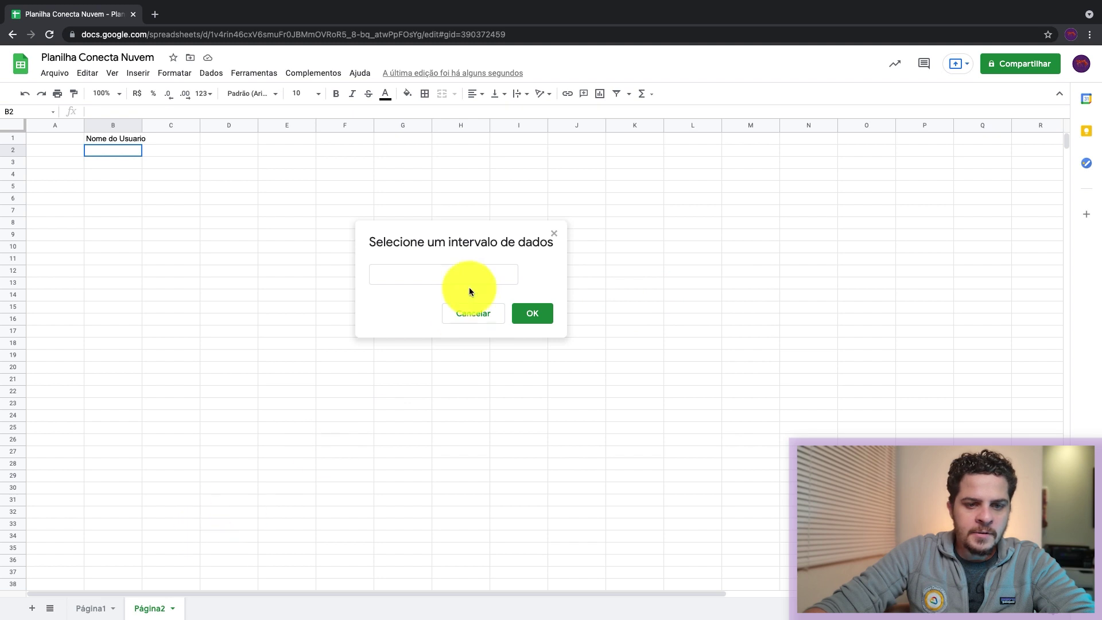
click(108, 605)
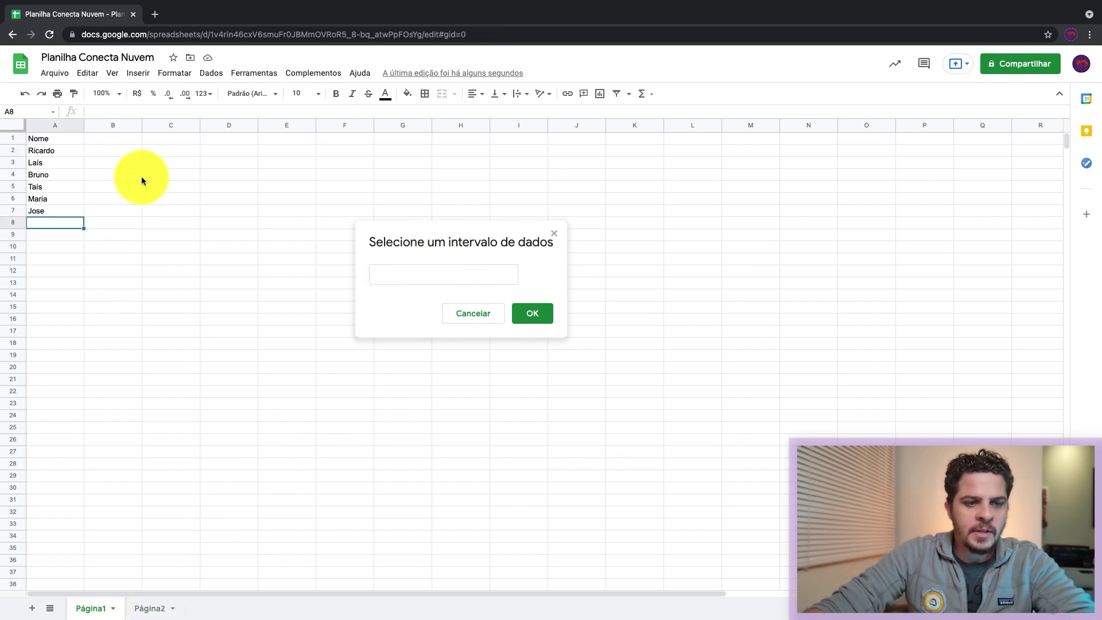
click(54, 127)
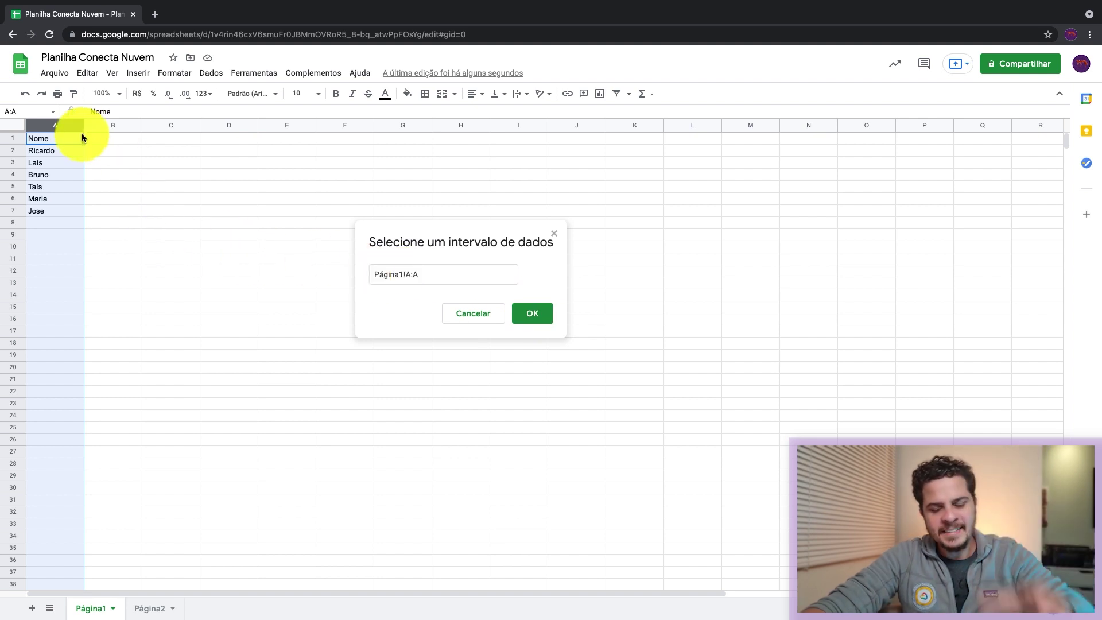
click(533, 313)
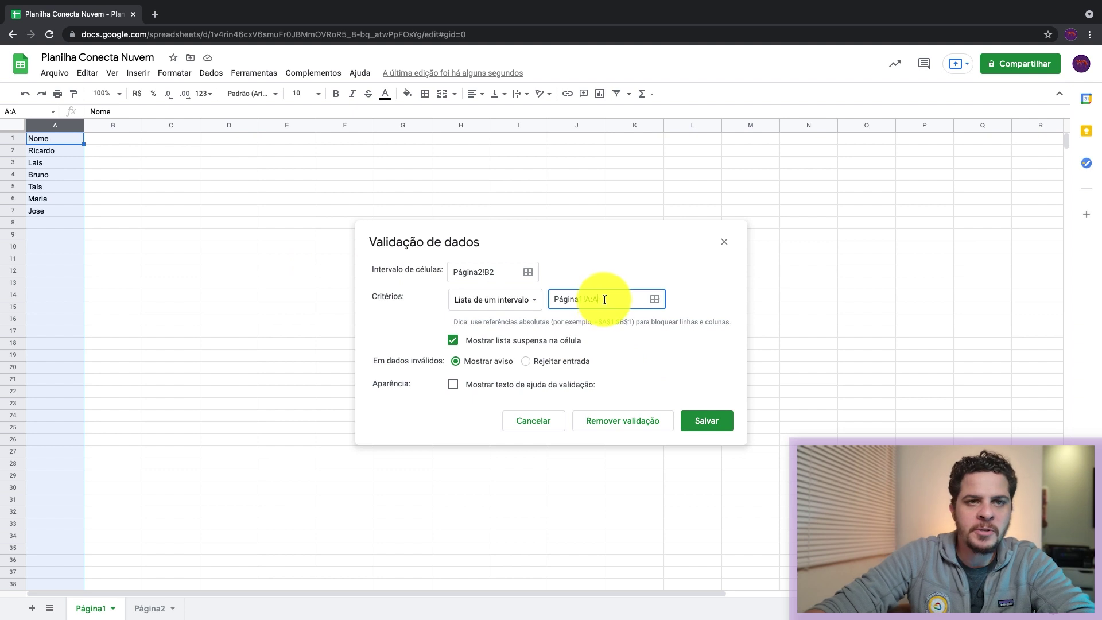
click(706, 420)
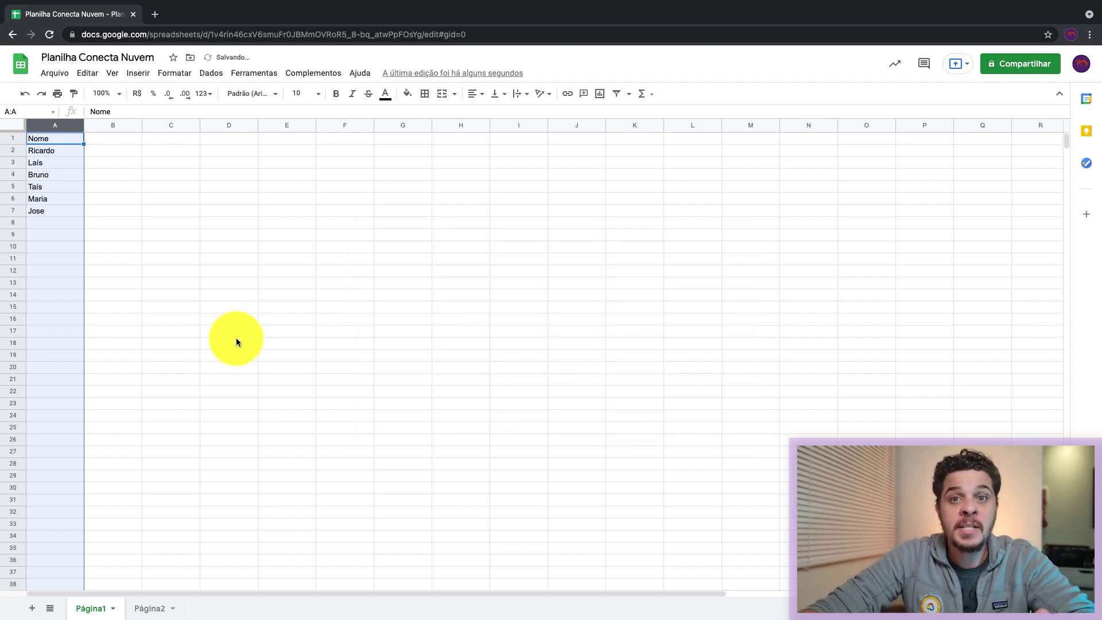
Step: Test Página2's B2 dropdown, then add Rogerio, Henrique, Carlo and Eduardo in Página1 A8:A11
click(155, 609)
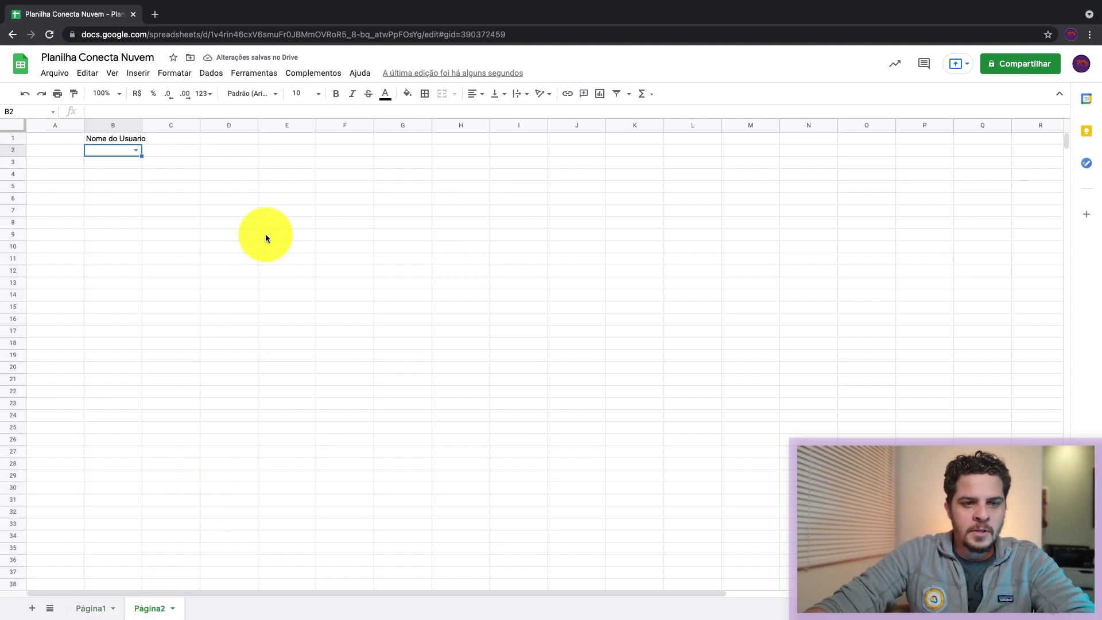
click(141, 150)
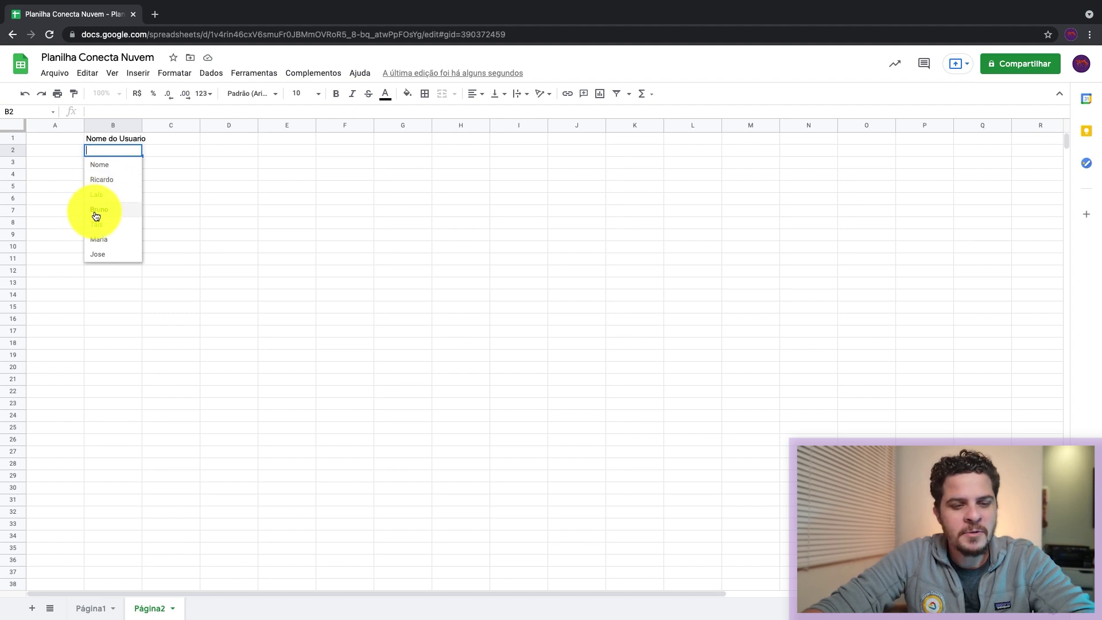
click(91, 608)
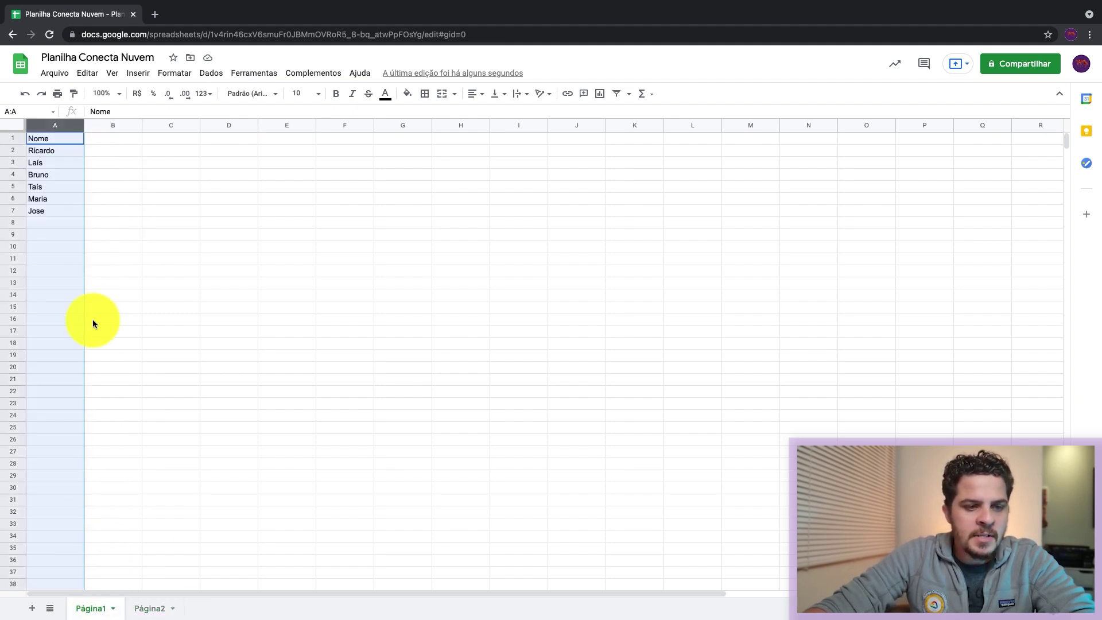
click(55, 222)
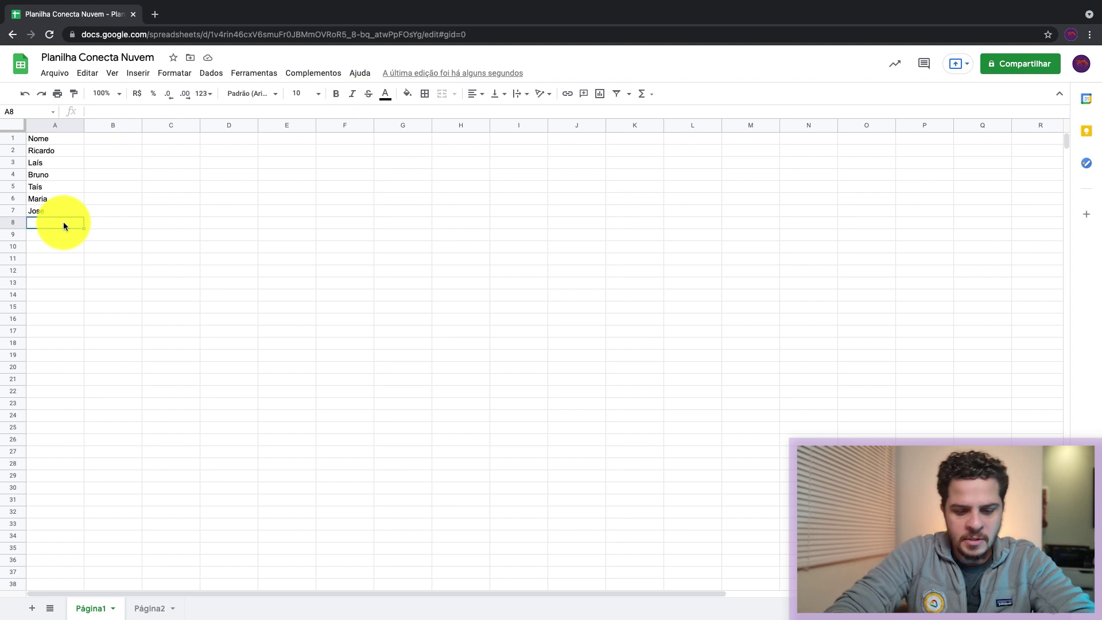
text(Rogerio)
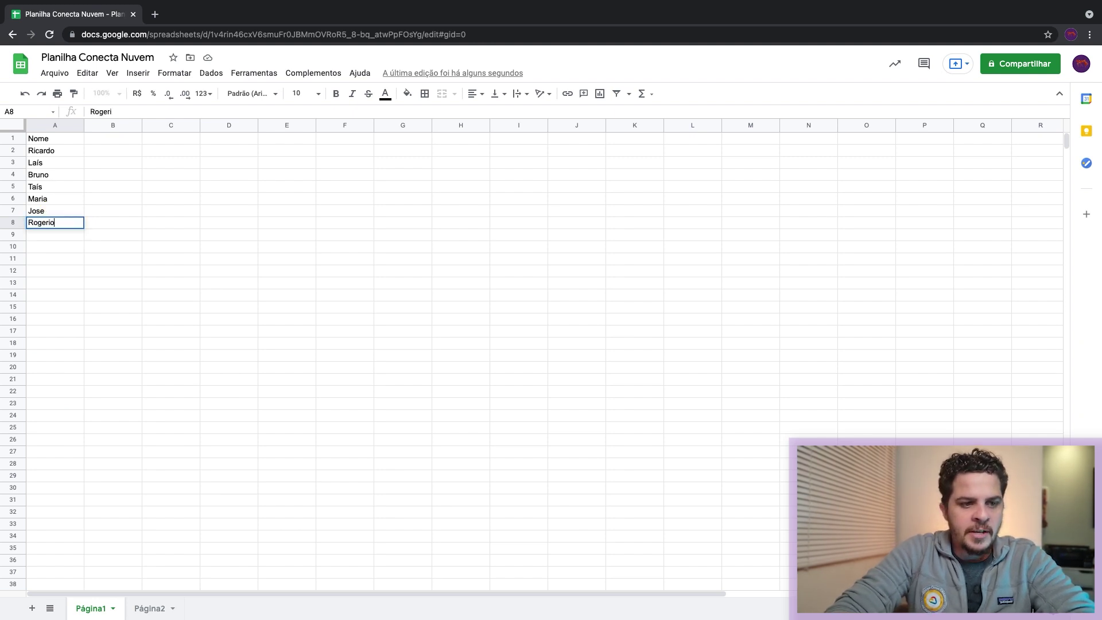
key(Return)
text(Henrique)
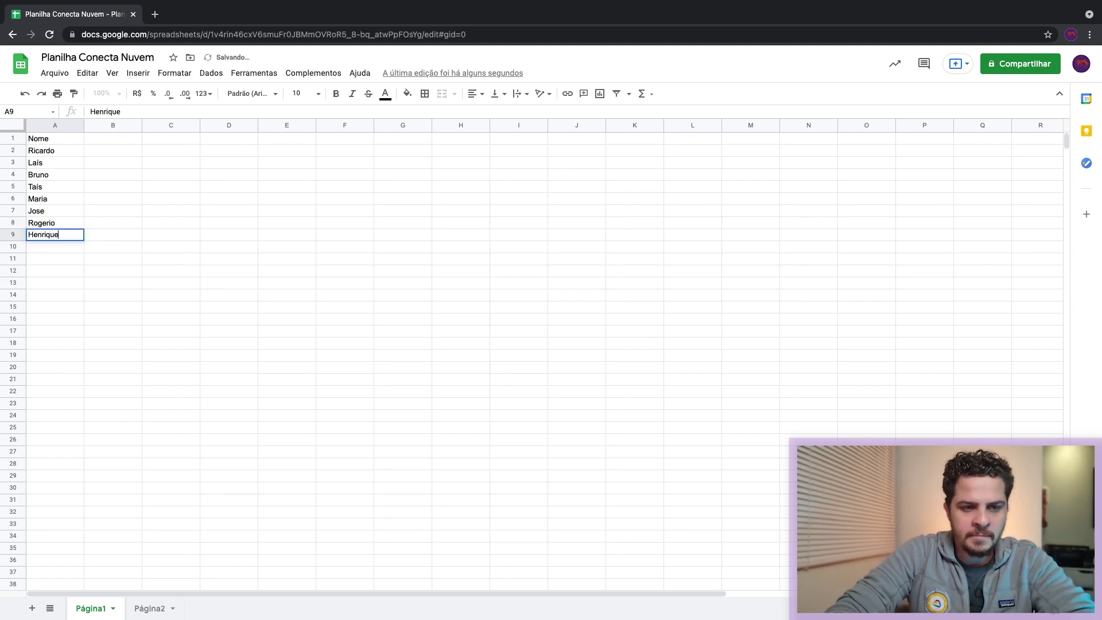
key(Return)
text(Carlo)
key(Return)
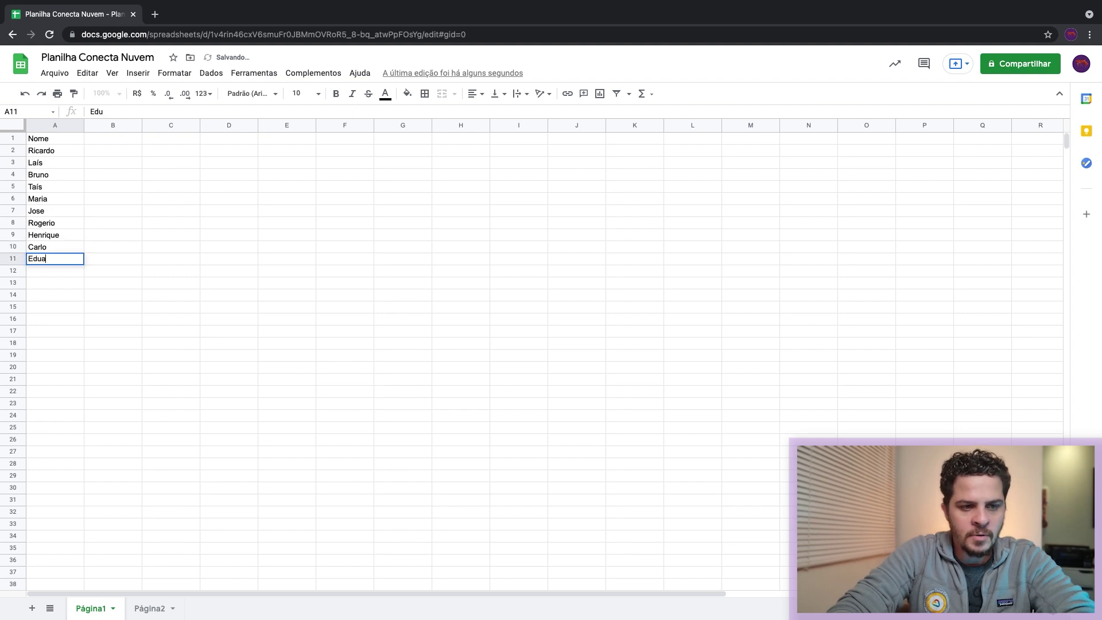
text(Eduardo)
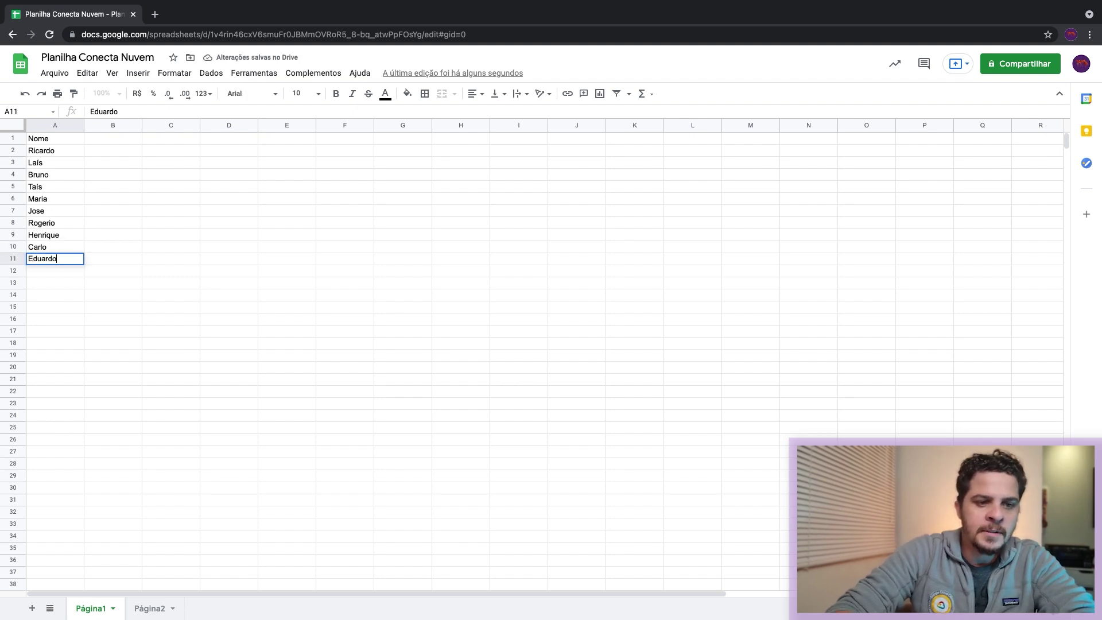
key(Return)
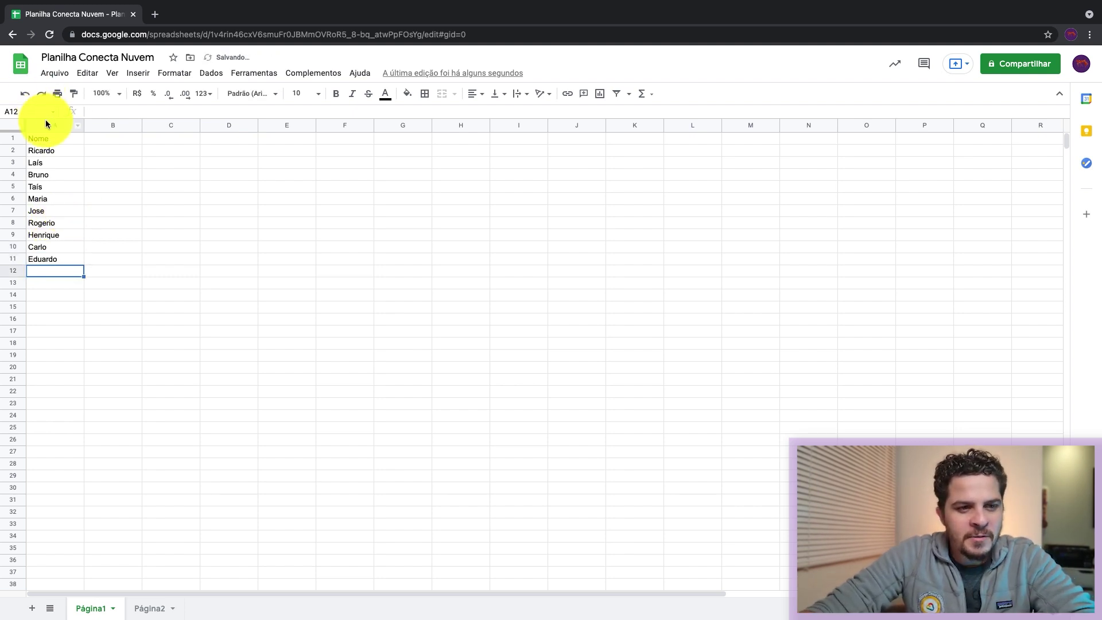
Step: Select column A, clear the selection and return to Página2
click(47, 124)
click(101, 183)
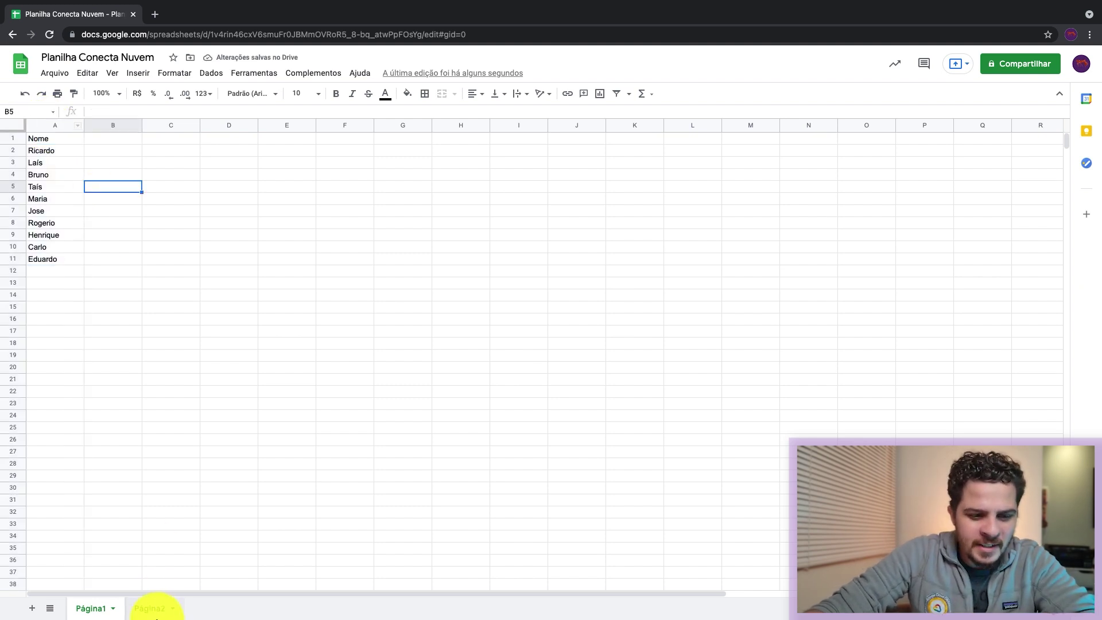
click(151, 608)
Step: Copy the B2 name dropdown down to B31 with the fill handle
click(134, 151)
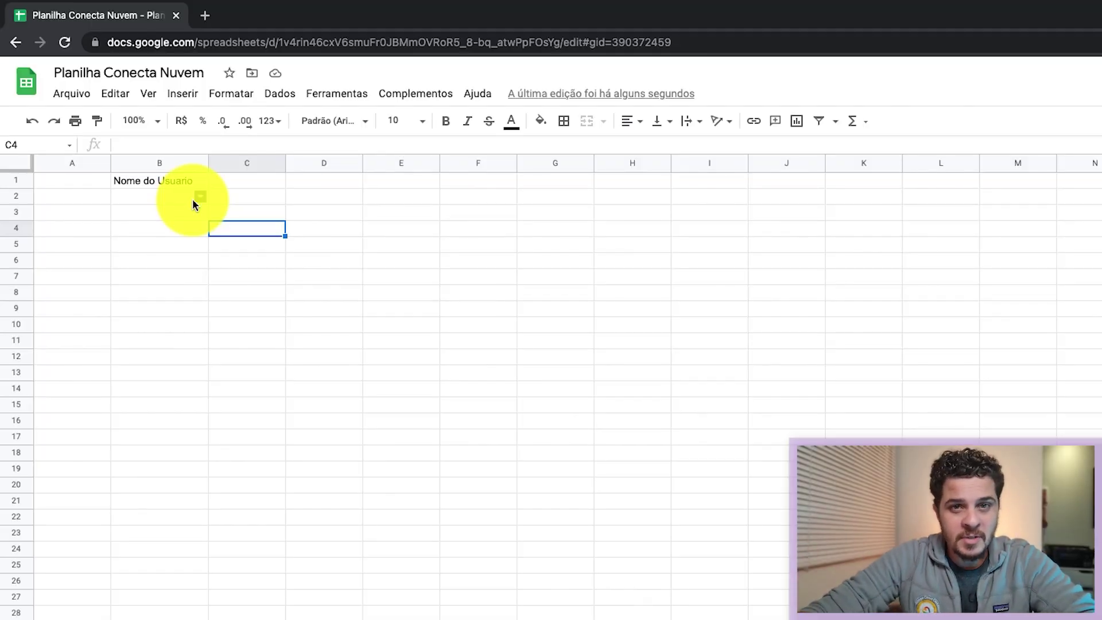
click(186, 204)
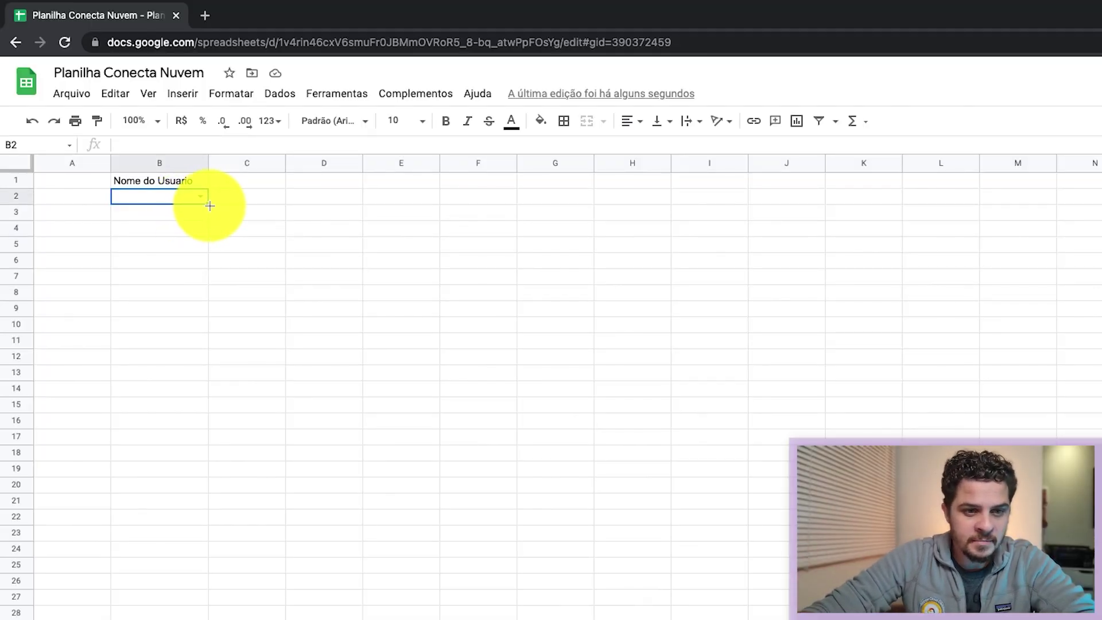
drag(208, 204, 212, 614)
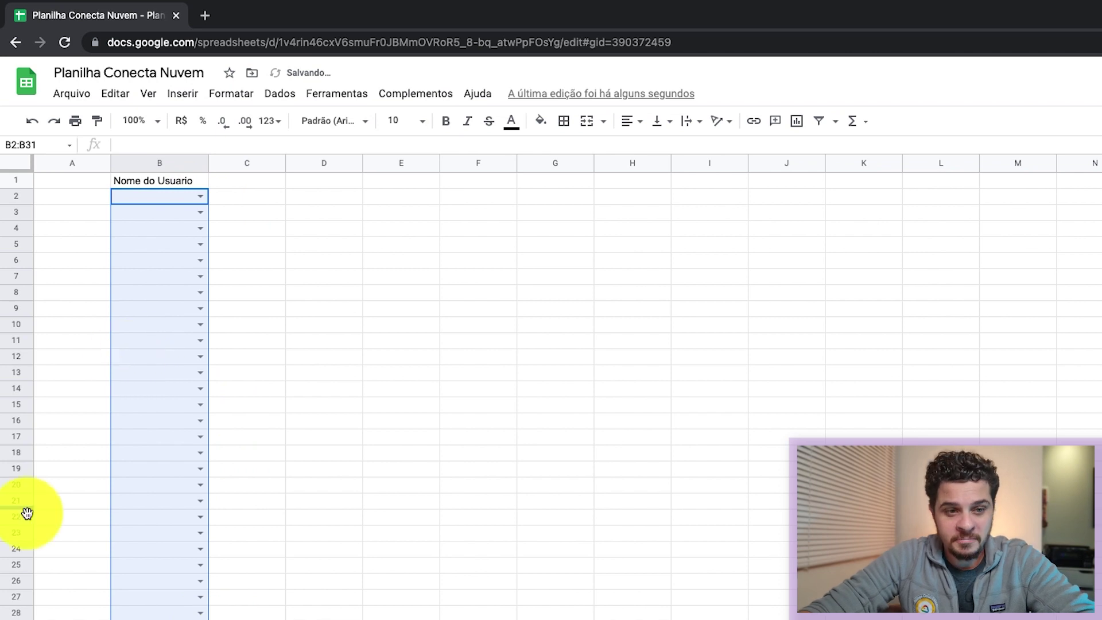
Step: Choose Ricardo in B5, Bruno in B4 and Rogerio in B3 from the dropdowns
click(199, 245)
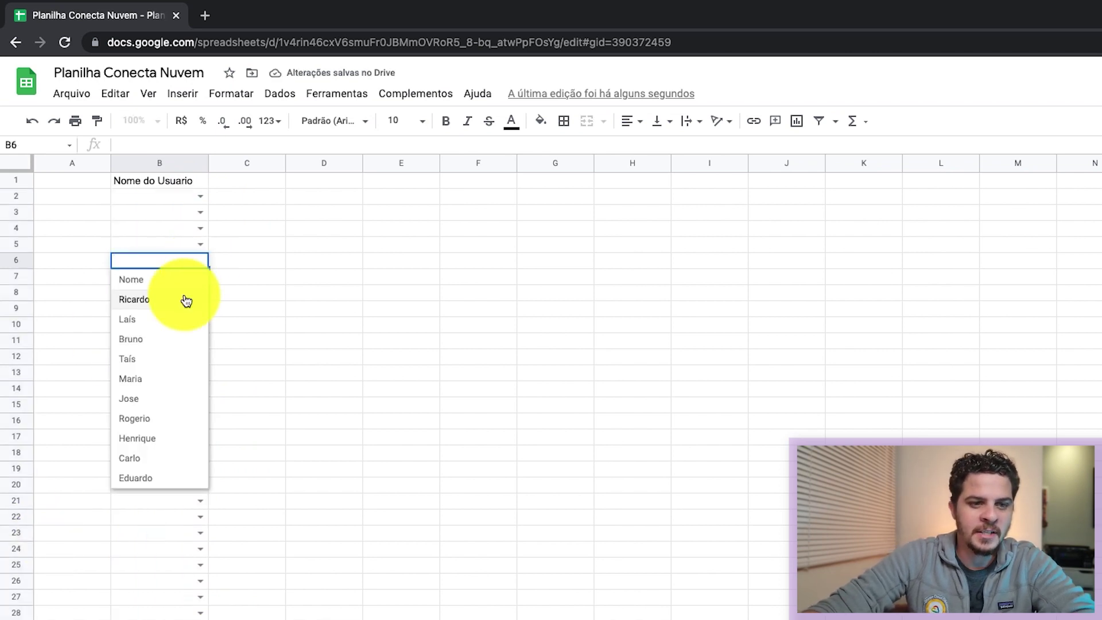
click(182, 248)
click(198, 245)
click(156, 283)
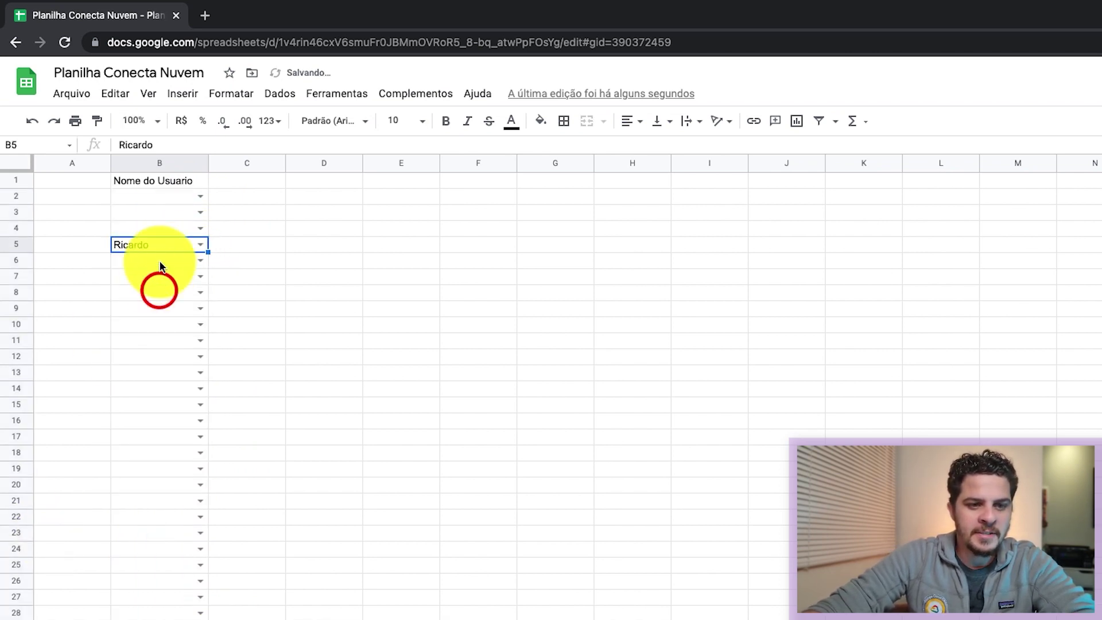
click(199, 228)
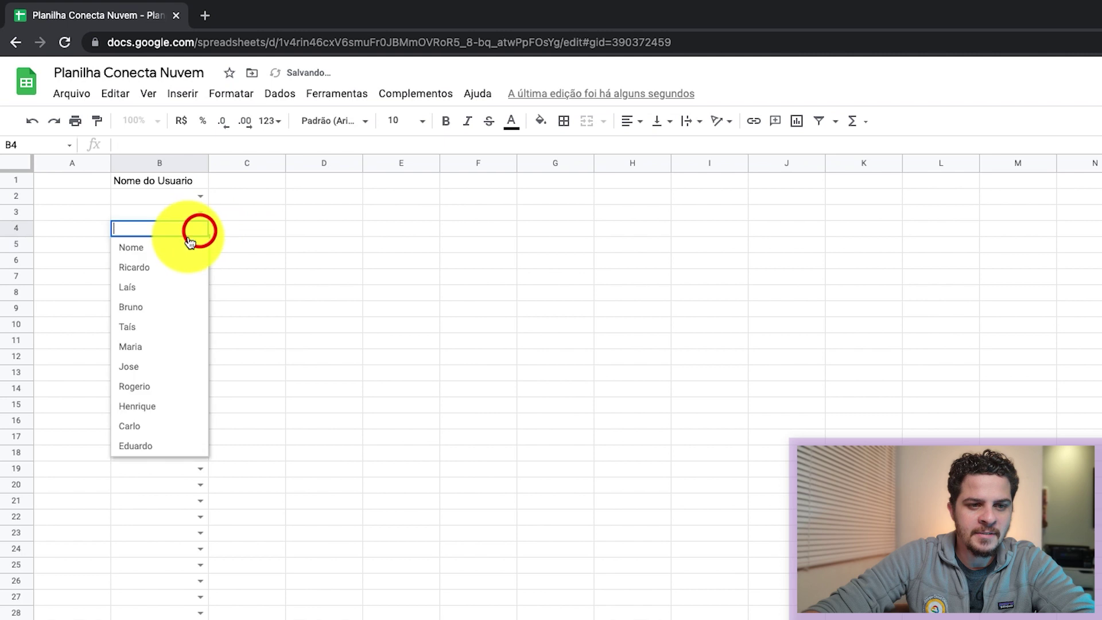
click(134, 301)
click(198, 212)
click(148, 372)
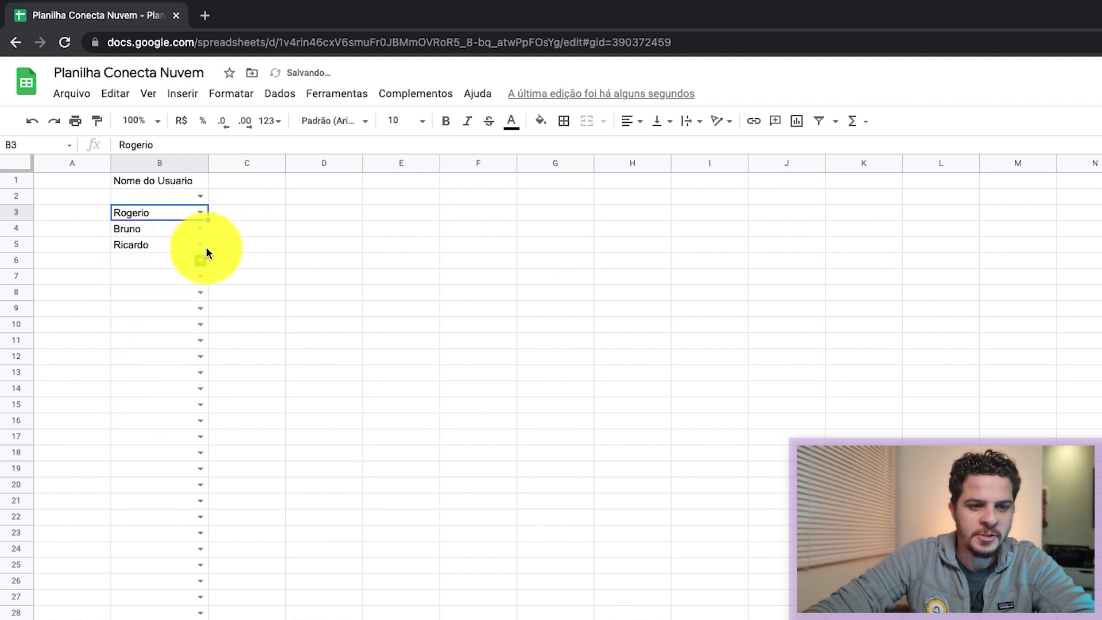
Step: Choose Rogerio in B2, Laís in B6, Henrique in B9 and a name for B12
click(200, 198)
click(148, 356)
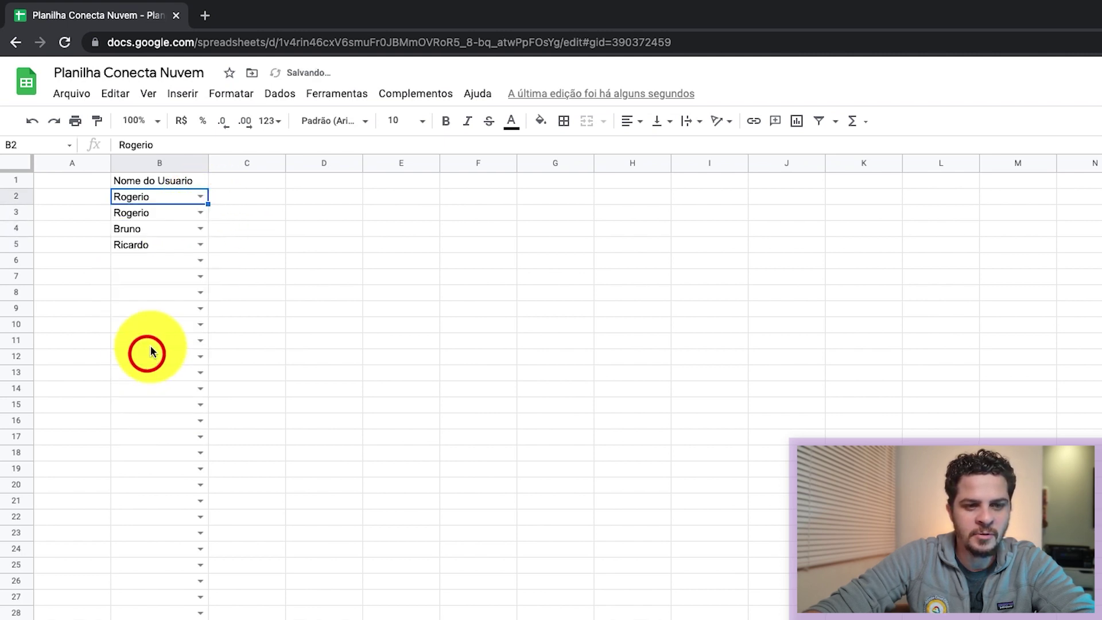
click(198, 262)
click(152, 319)
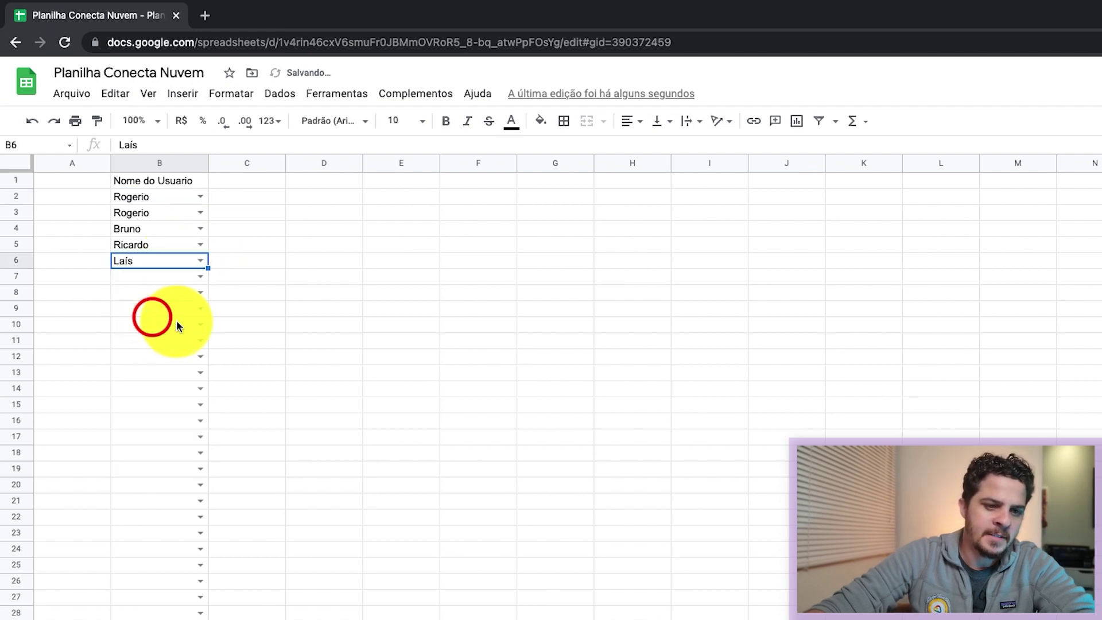
click(201, 310)
click(153, 486)
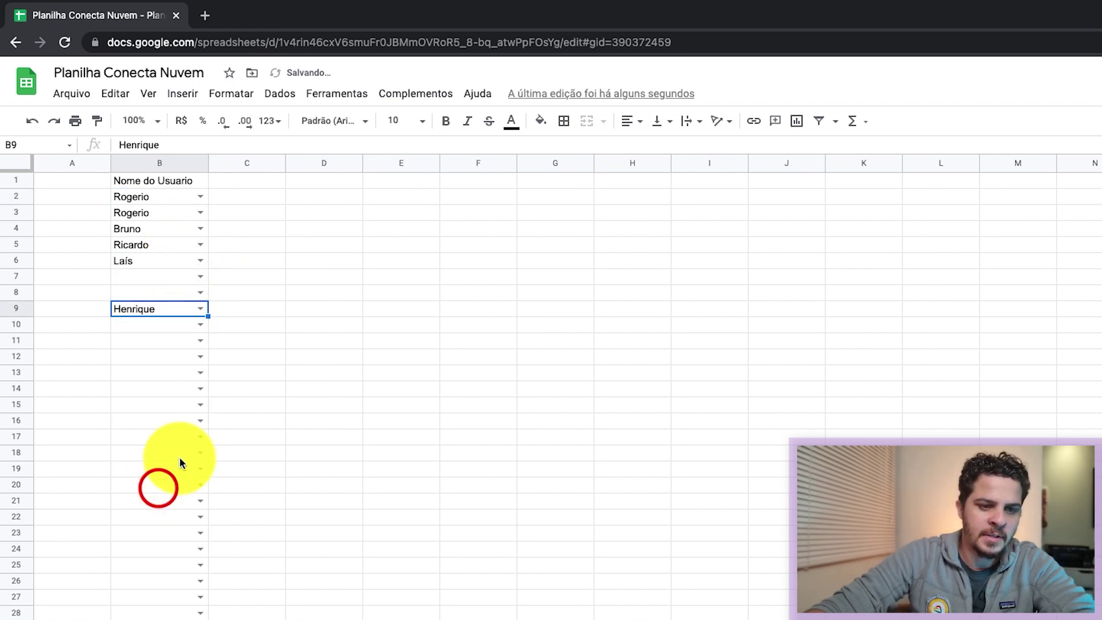
click(200, 357)
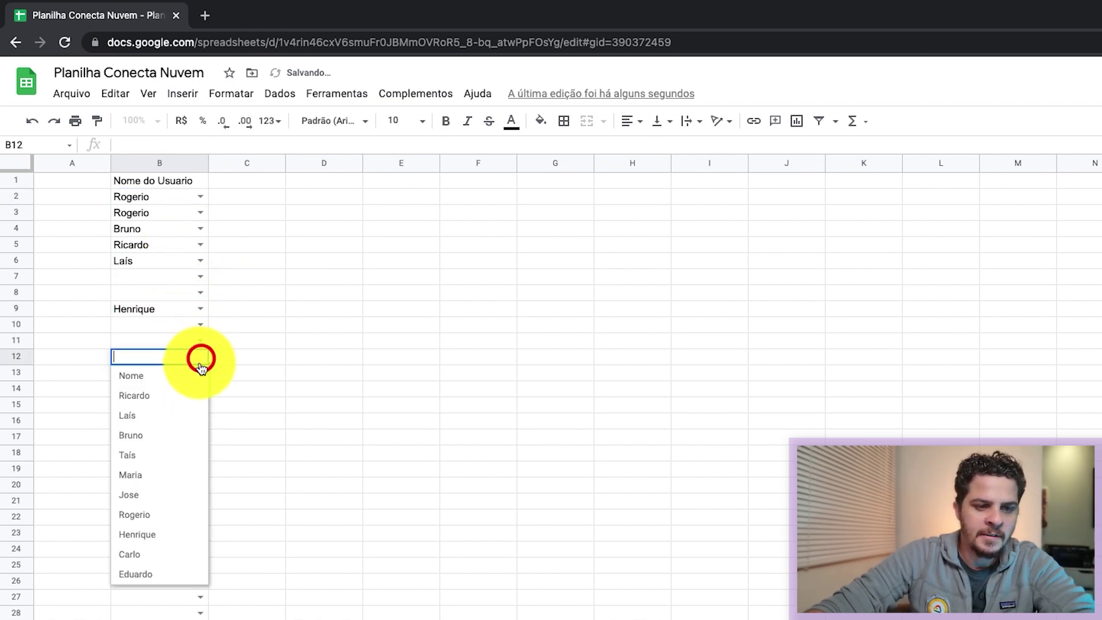
click(161, 553)
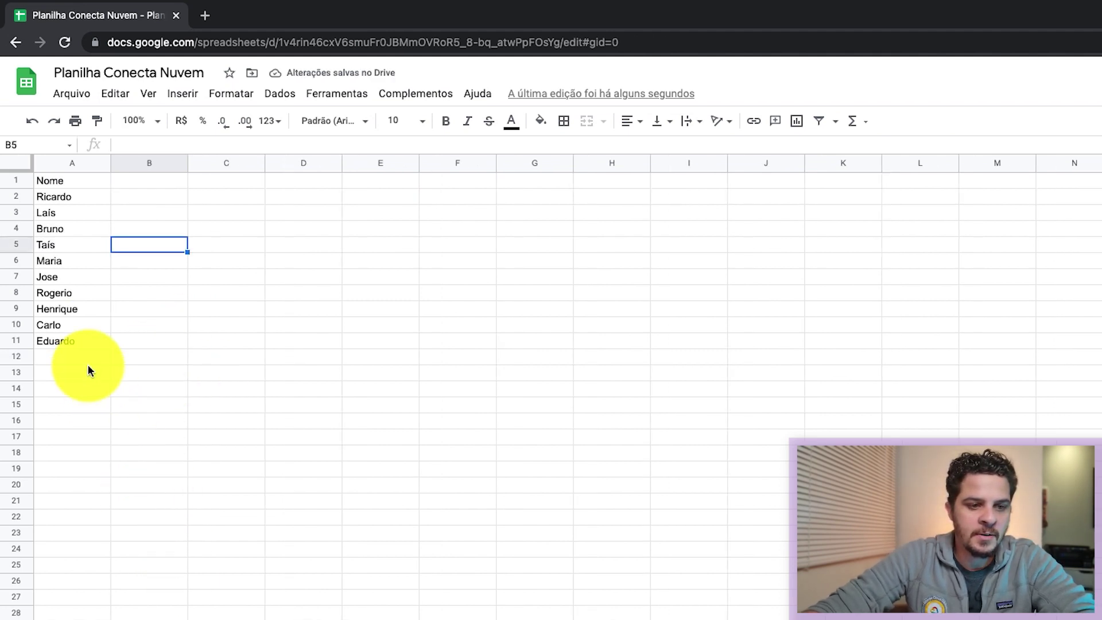
Step: Correct the name in Página1's A10 from Carlo to Carlos
click(81, 323)
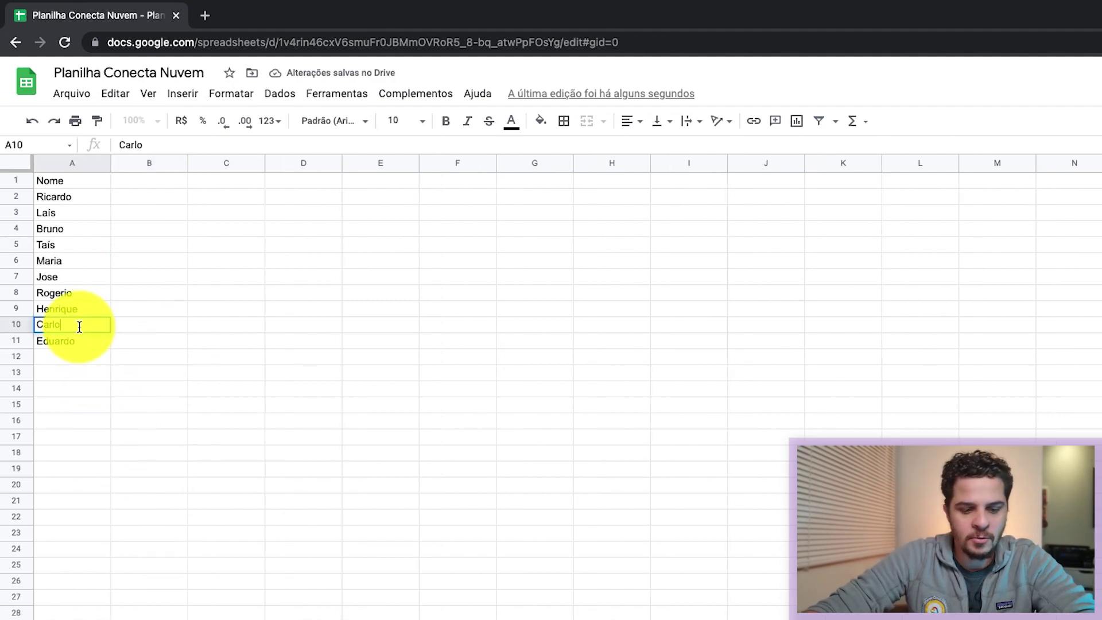
text(s)
key(Return)
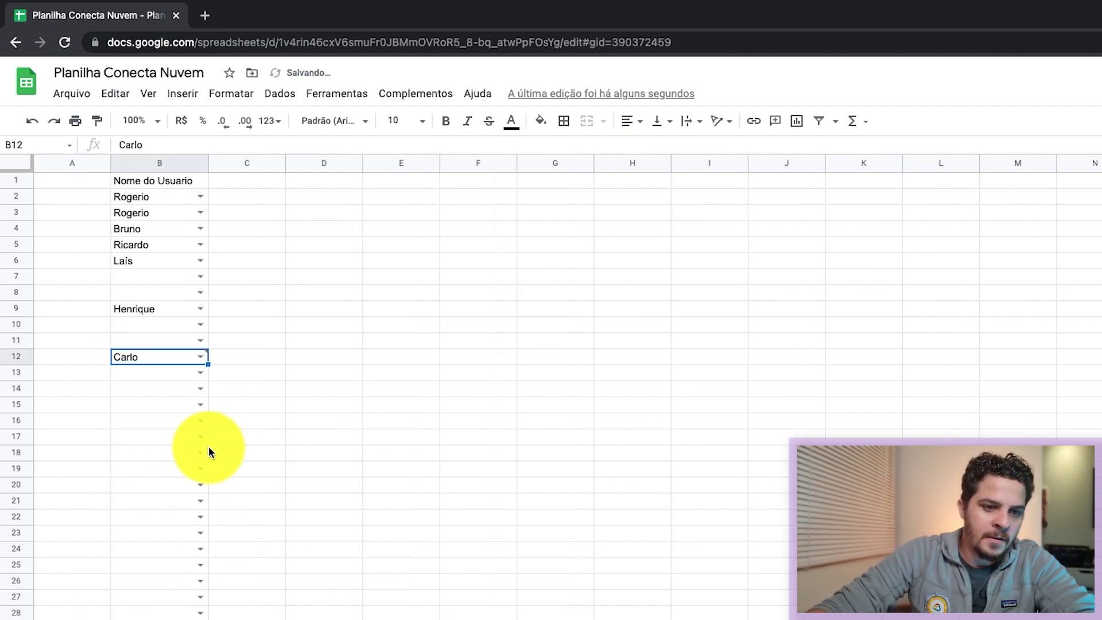
Step: Reselect Carlos in Página2's B12 dropdown so the invalid-entry warning clears
scroll(208, 446, right, 1)
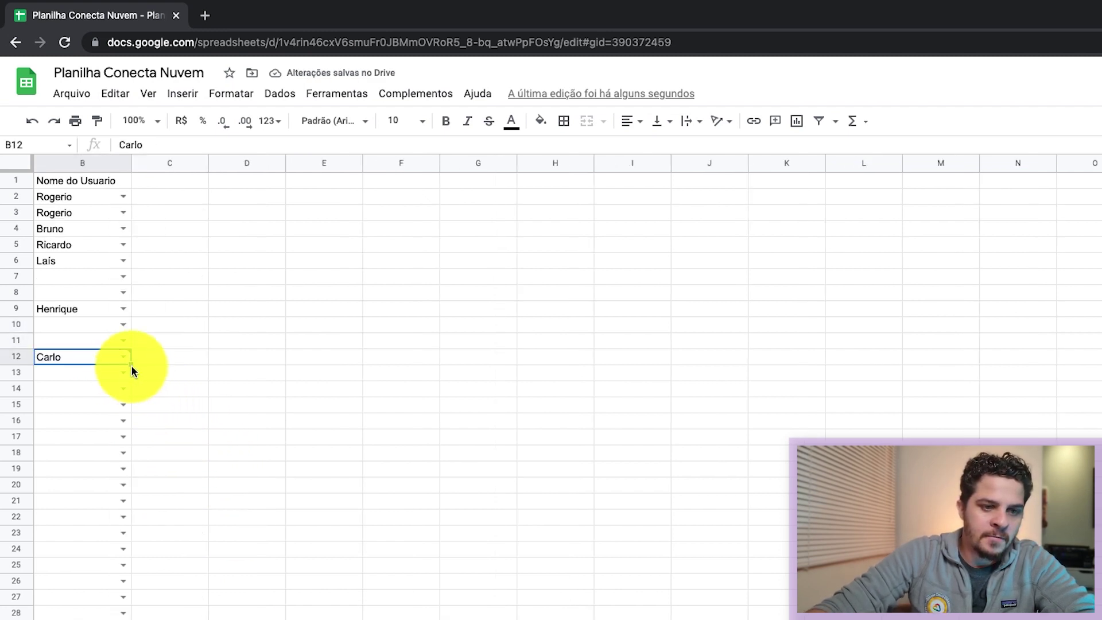
scroll(100, 364, left, 1)
mouse_move(167, 354)
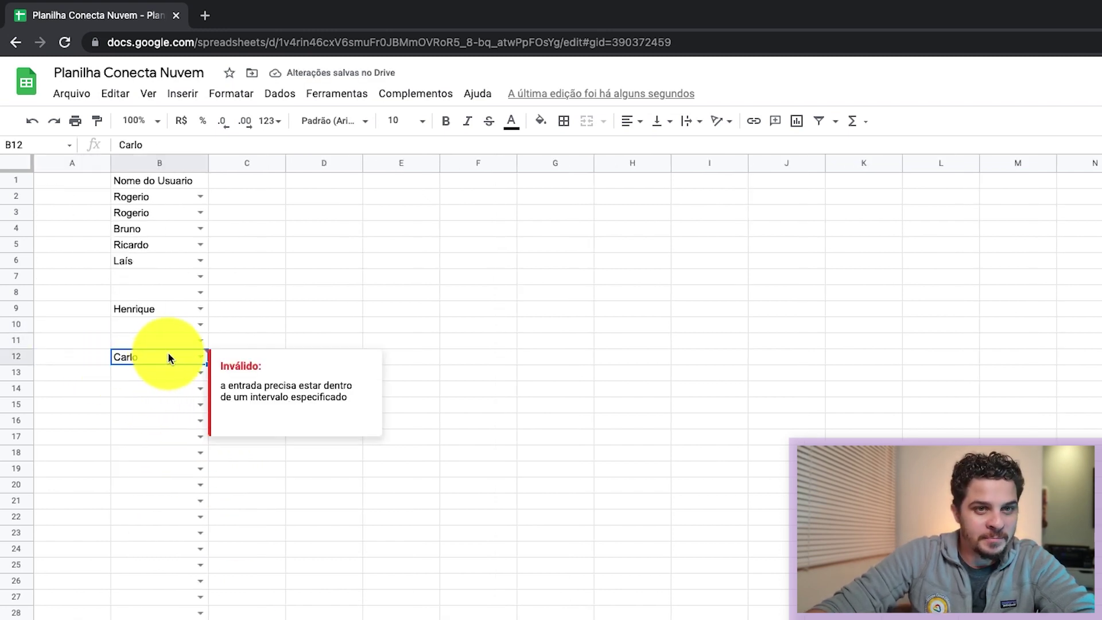
click(202, 359)
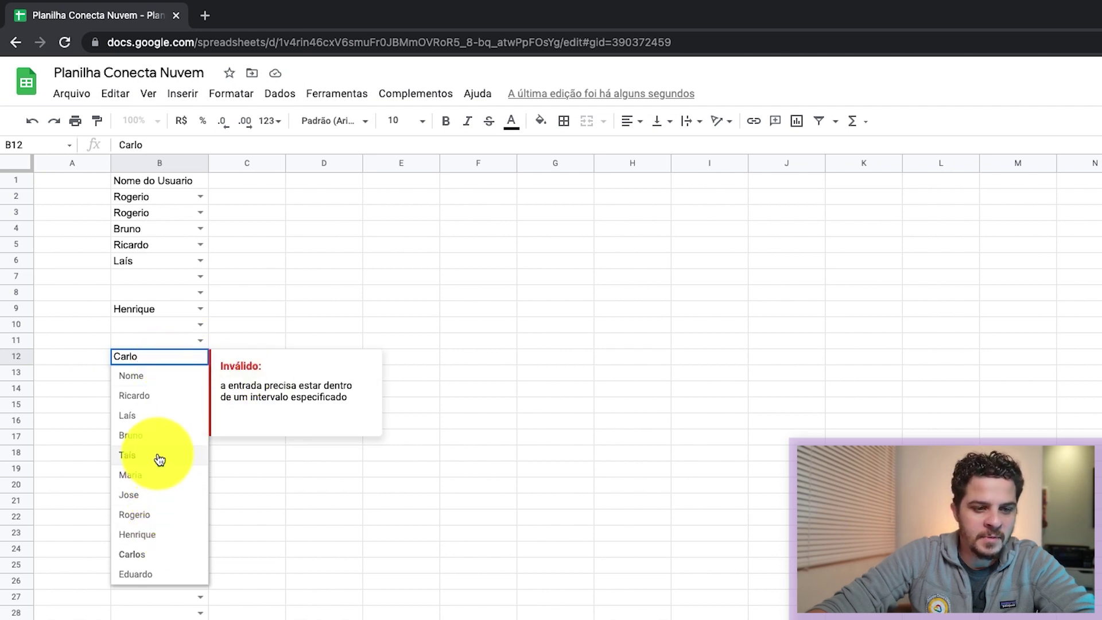
click(152, 553)
click(222, 341)
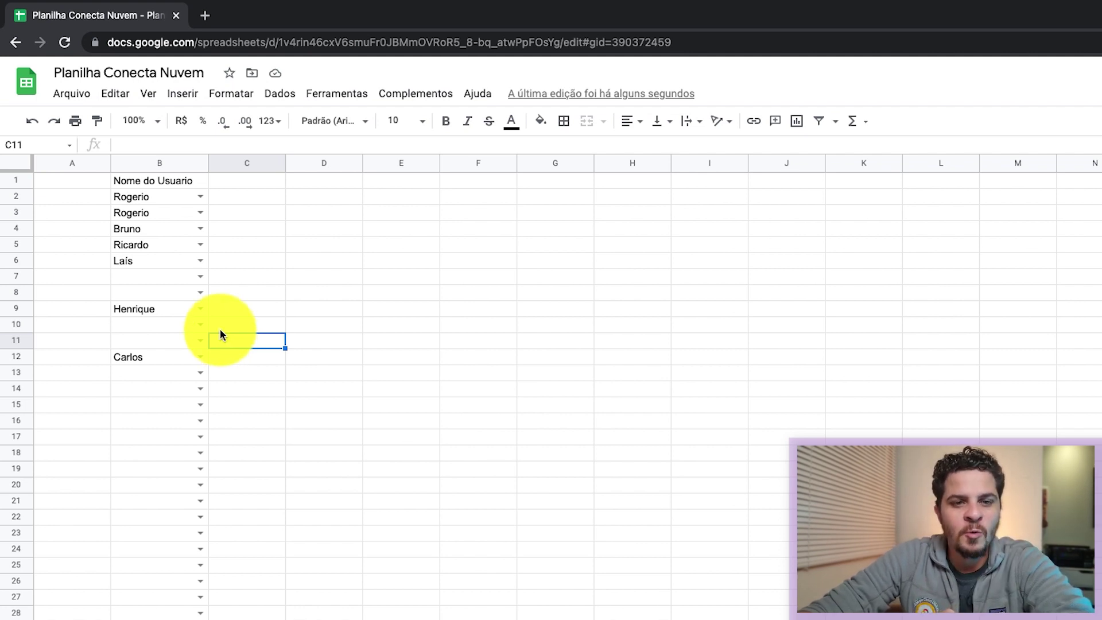
click(337, 94)
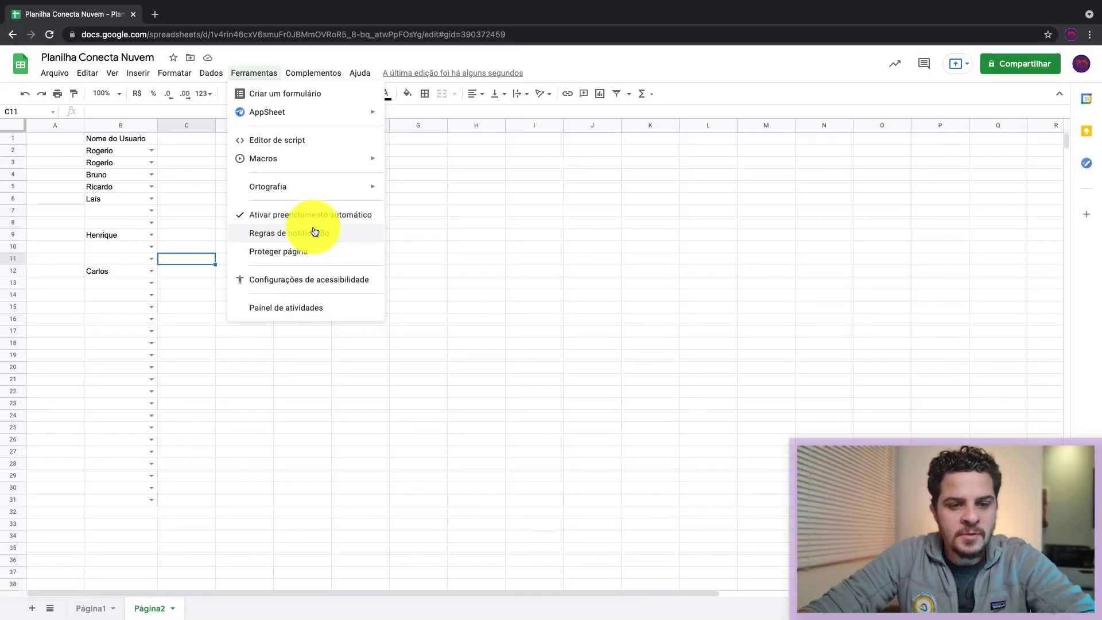
Step: Save a notification rule for any changes with 'E-mail - imediatamente' delivery
click(281, 234)
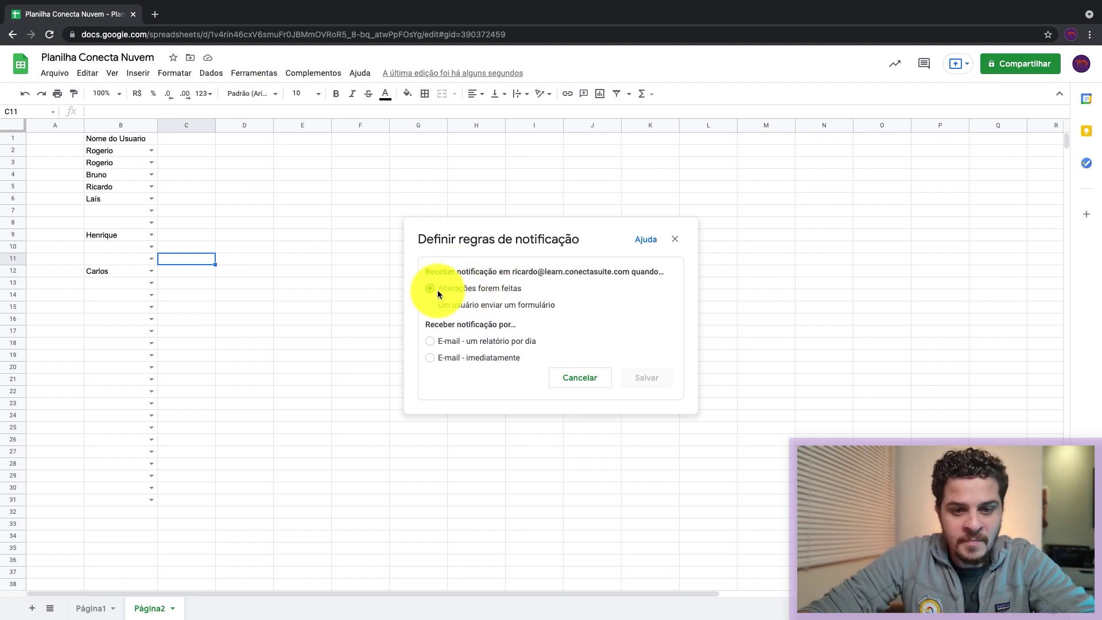
click(479, 362)
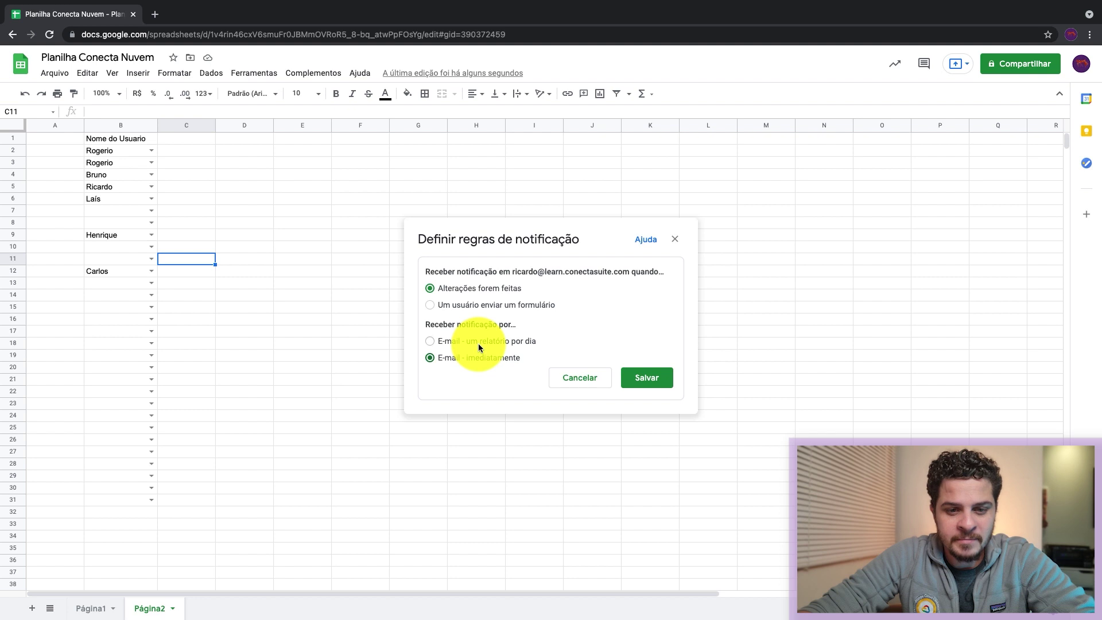
click(477, 343)
click(465, 356)
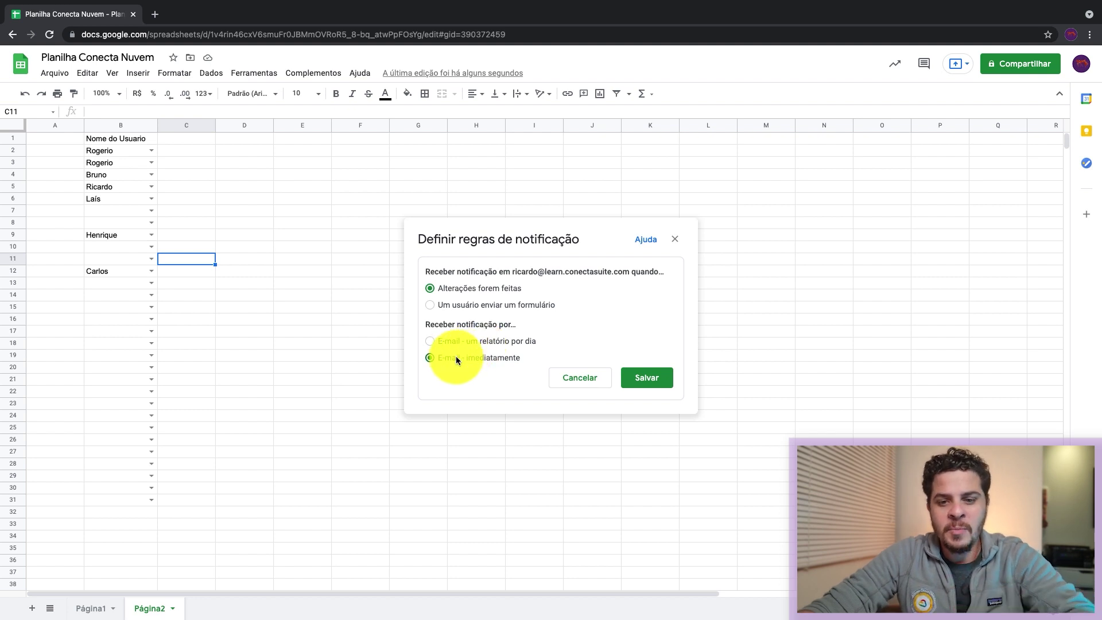
click(637, 378)
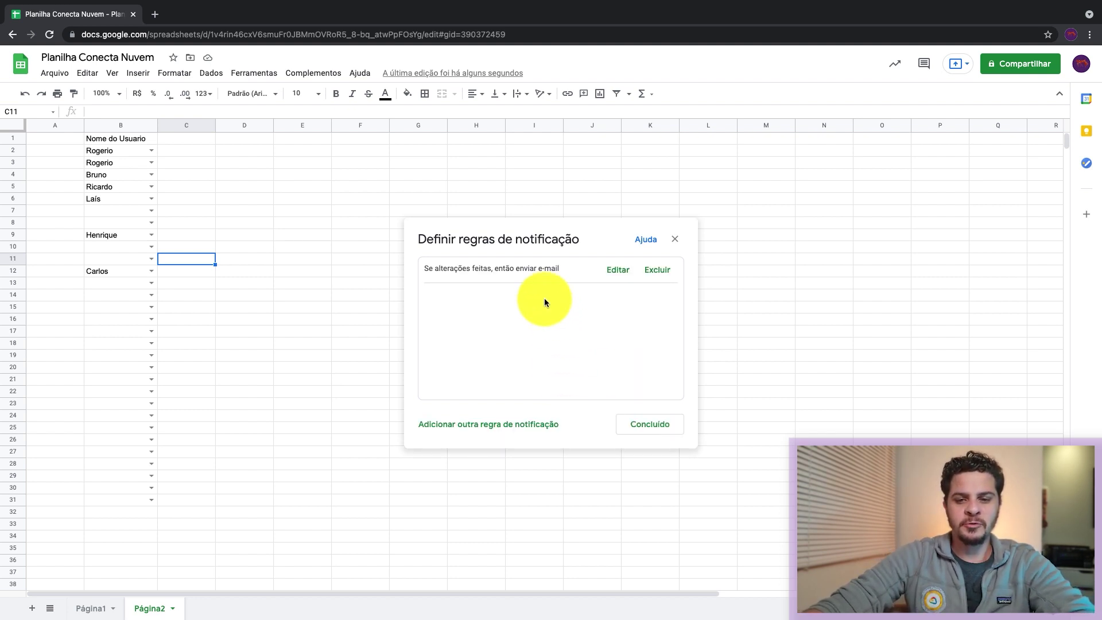
click(651, 423)
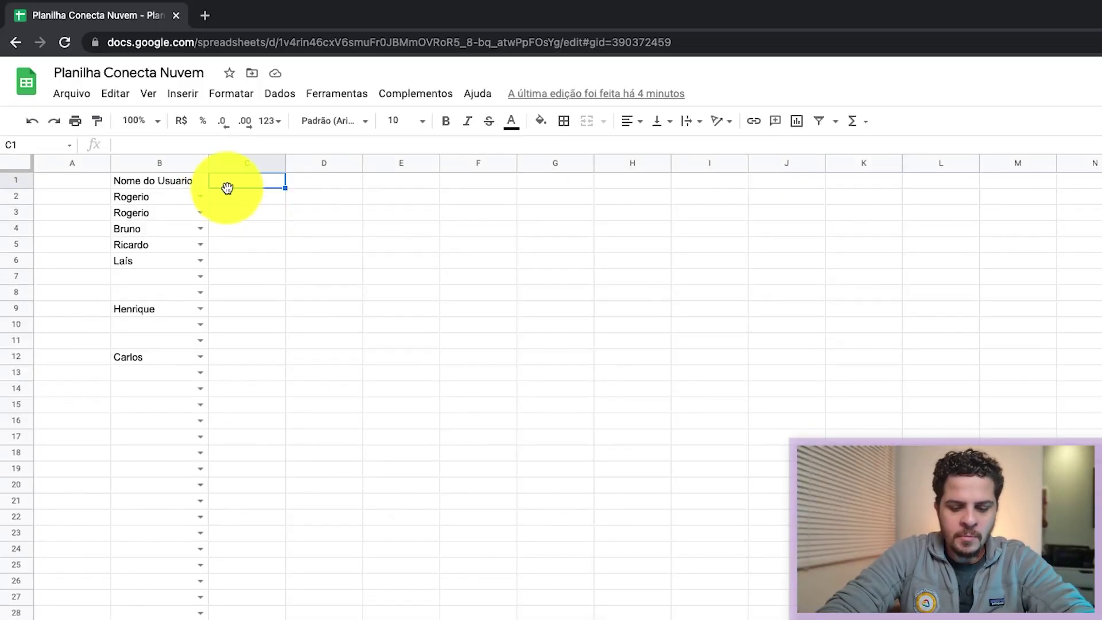
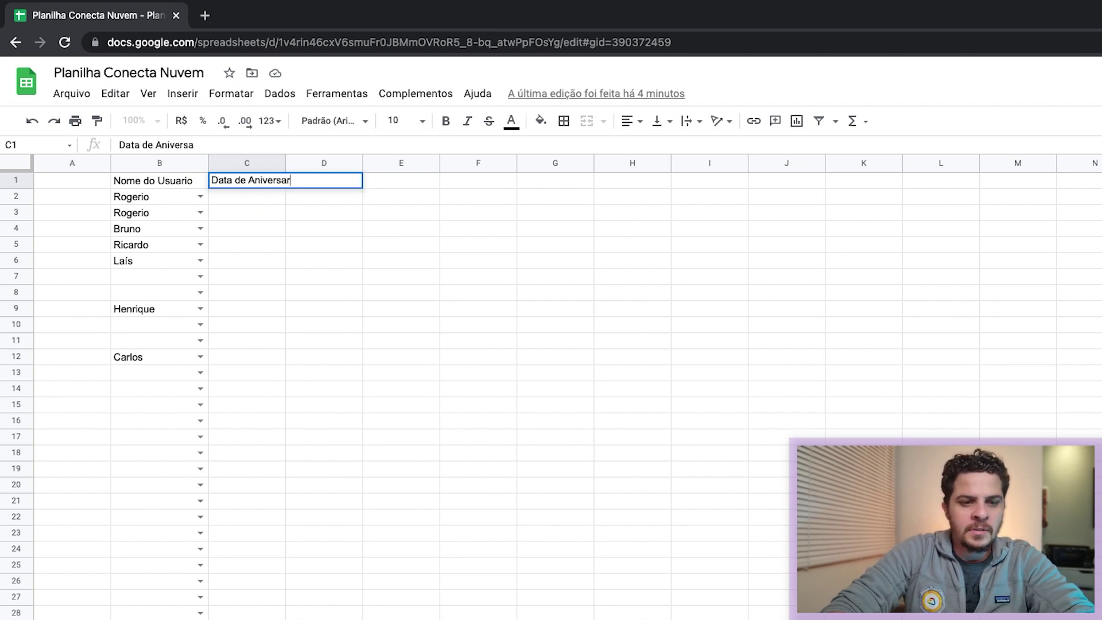
Step: Add the 'Data de Aniversario' header in C1 with 10/10/1986 in C2 and 17/05/1981 in C4
key(Return)
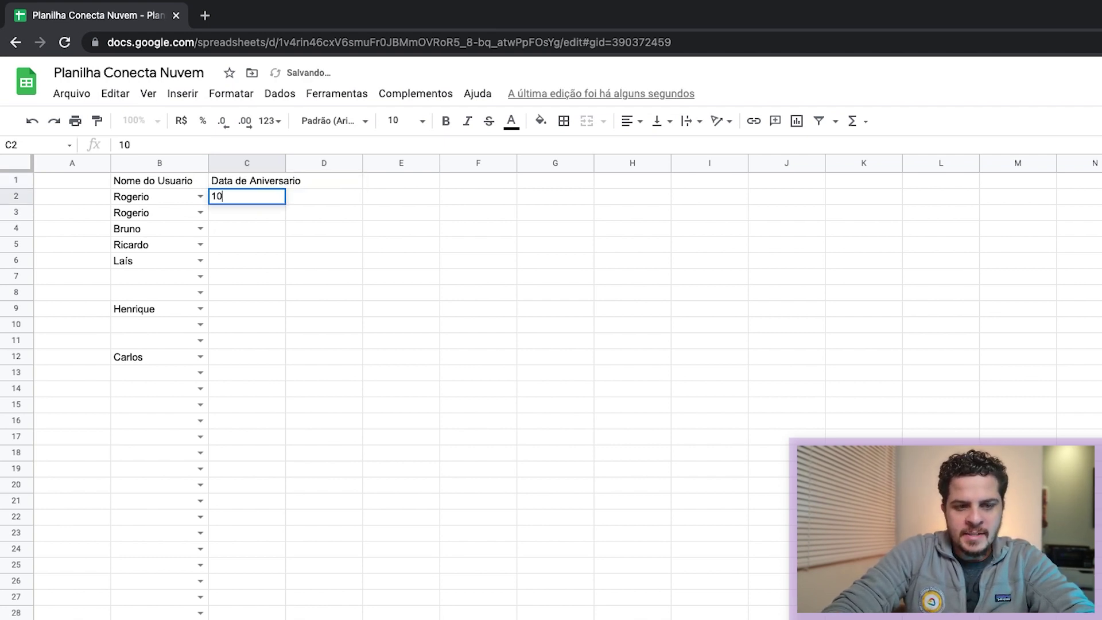
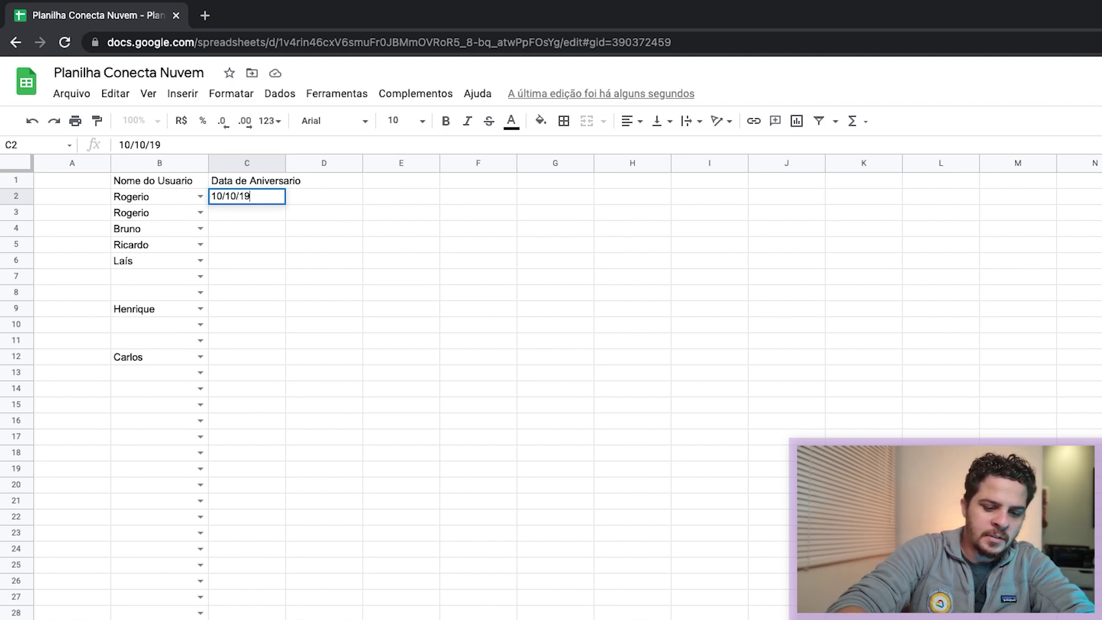
key(Return)
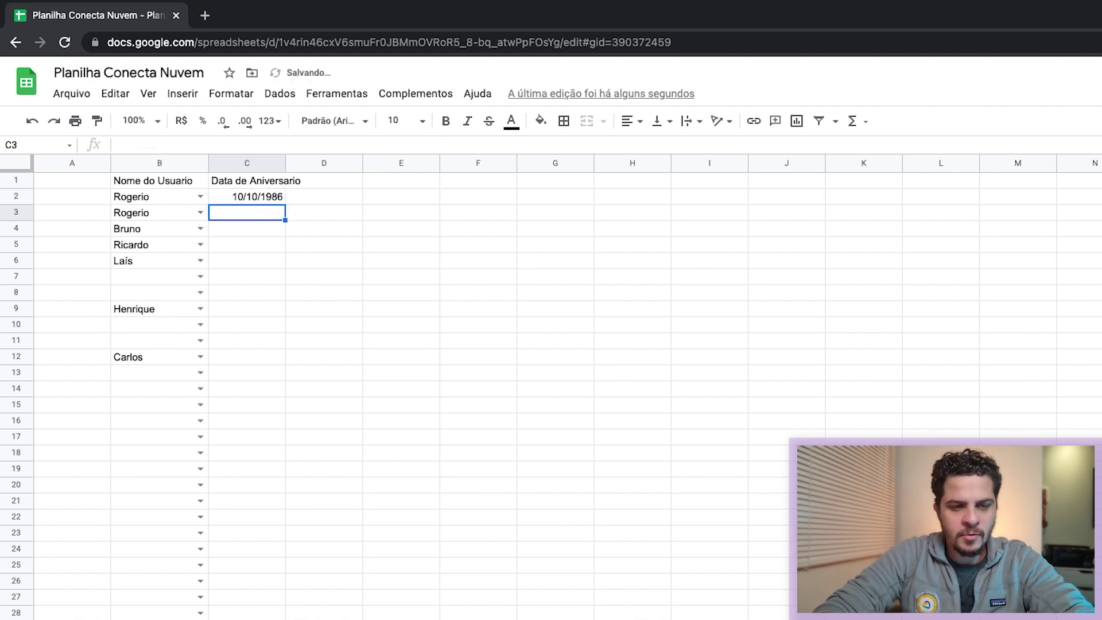
key(Down)
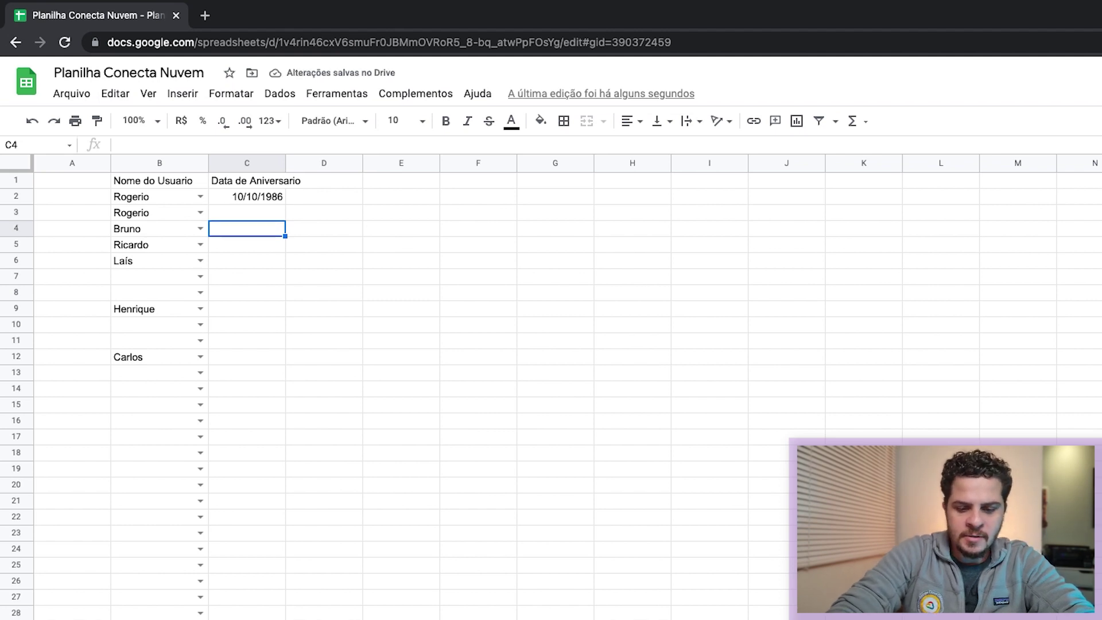
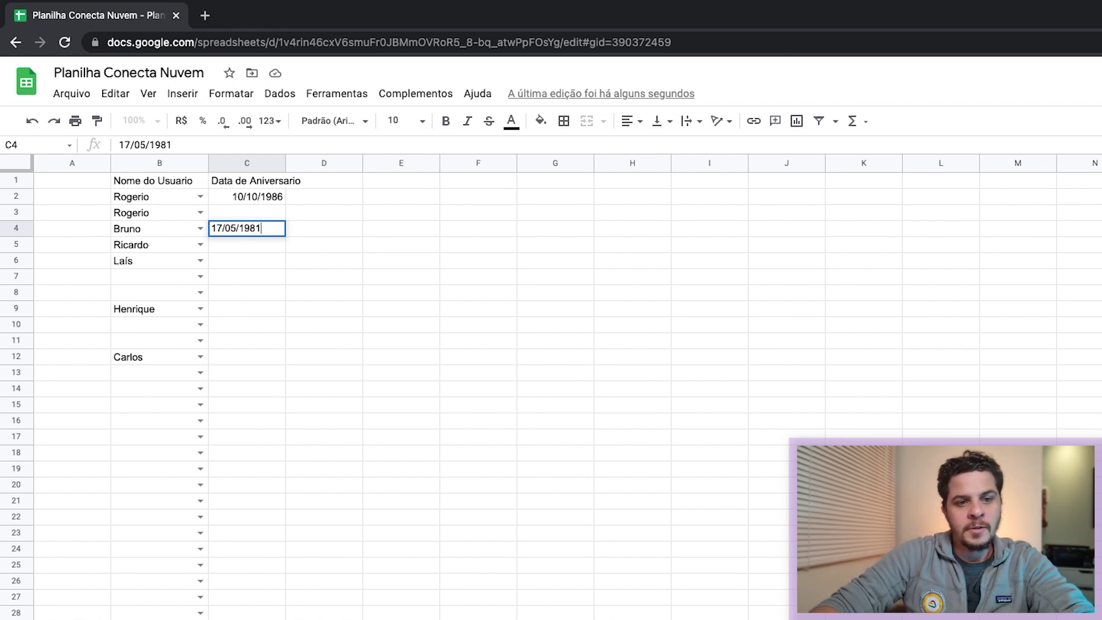
key(Return)
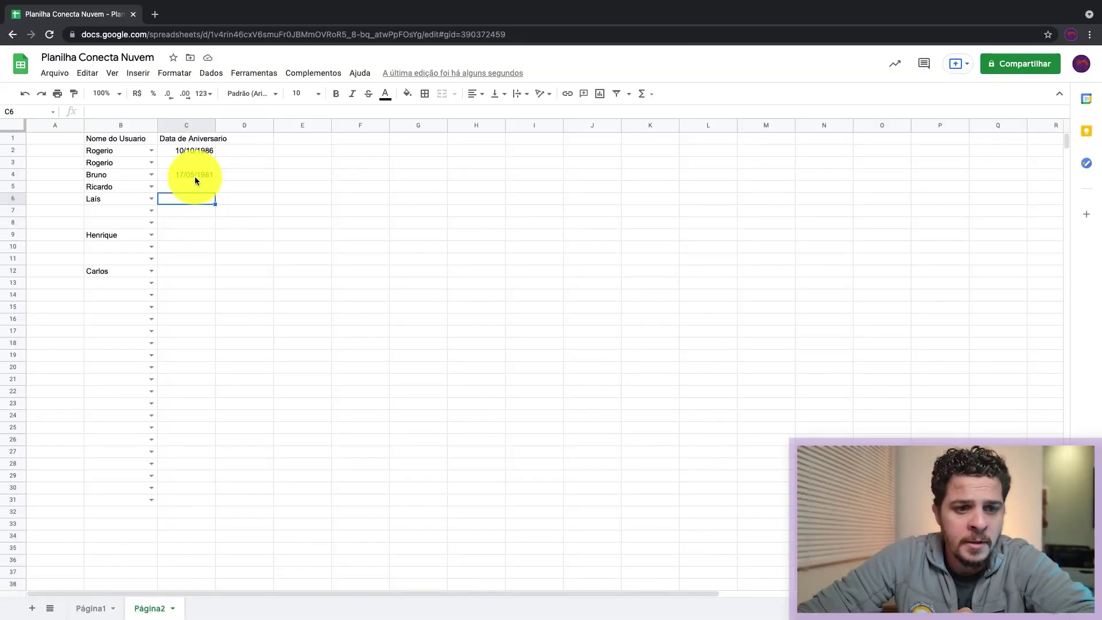
right_click(194, 176)
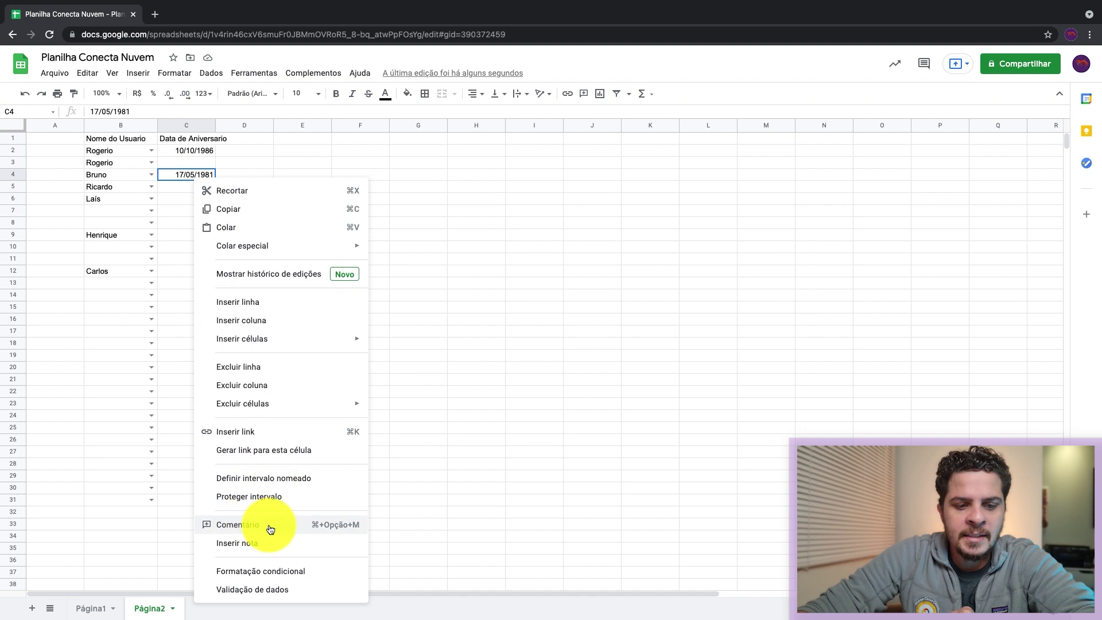
Step: Post the comment 'Essa data esta correta?' on cell C4
click(238, 524)
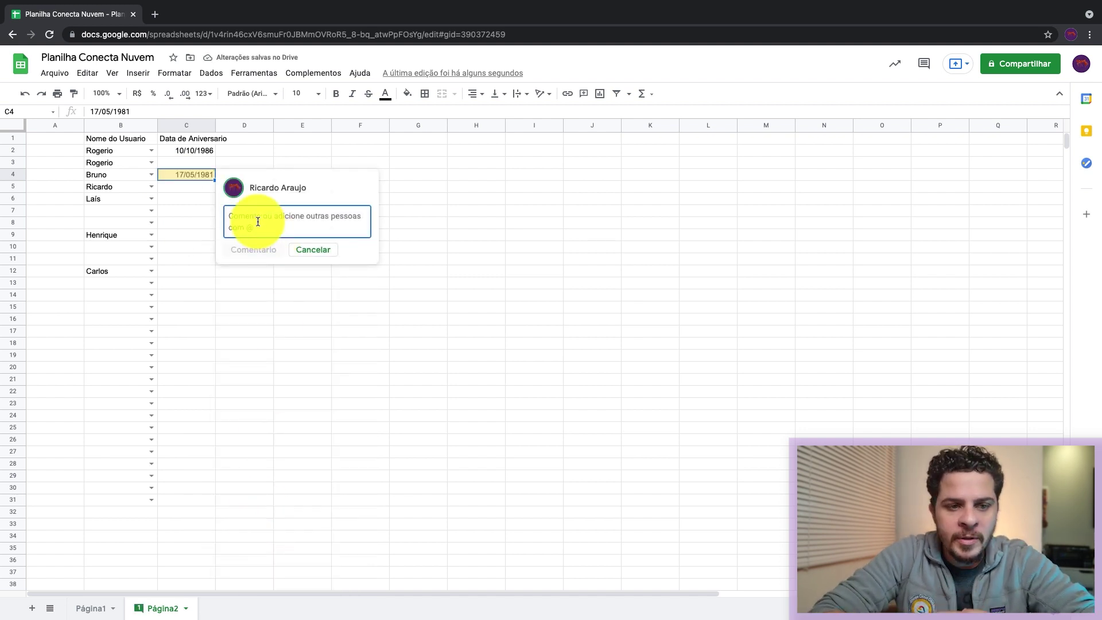
text(Essa data esta correta?)
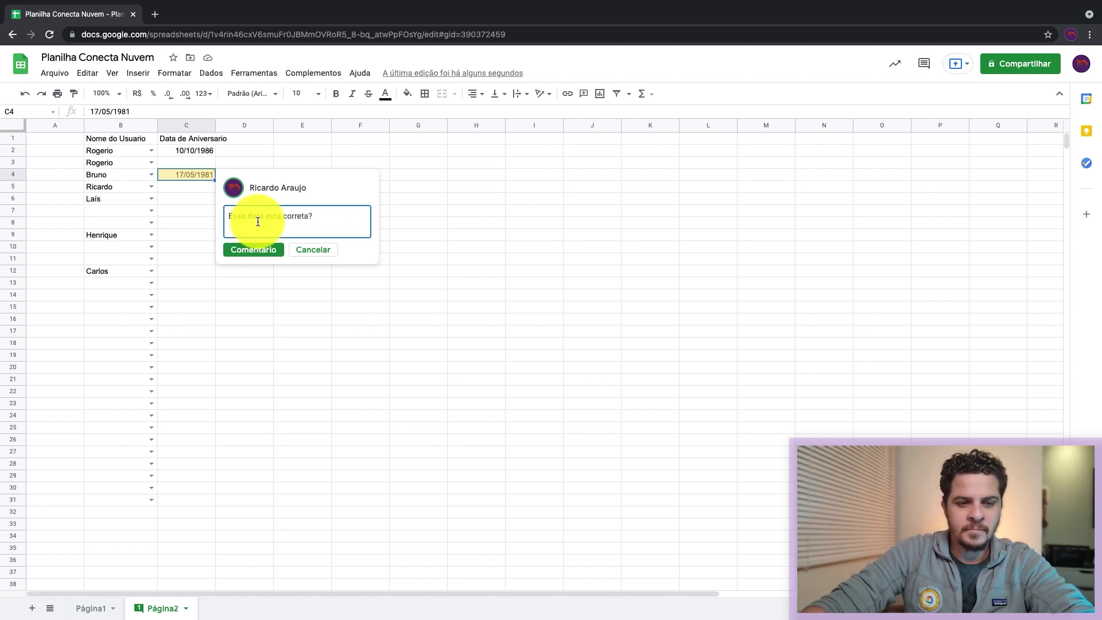
click(256, 249)
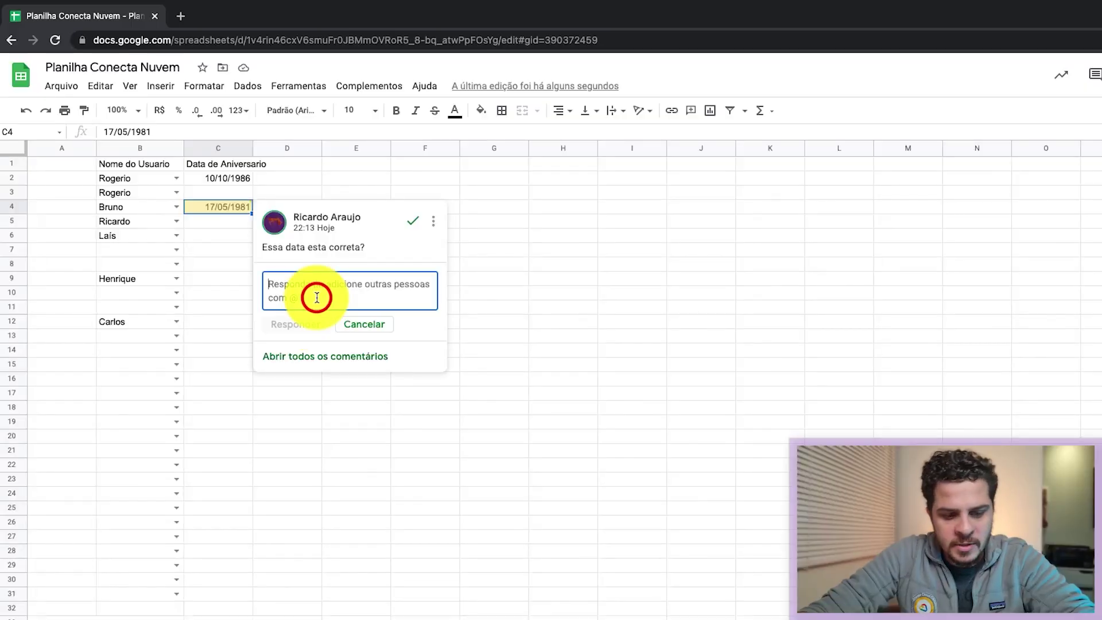
Step: Reply in the C4 thread mentioning a collaborator, asking them to confirm Bruno's birthday
text(@)
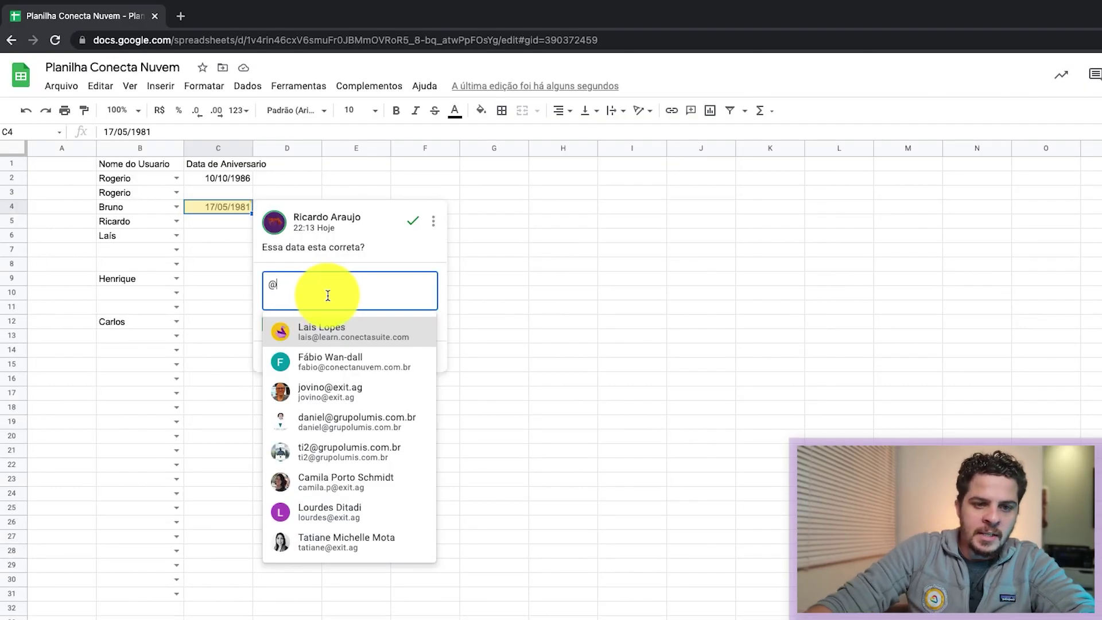
click(322, 331)
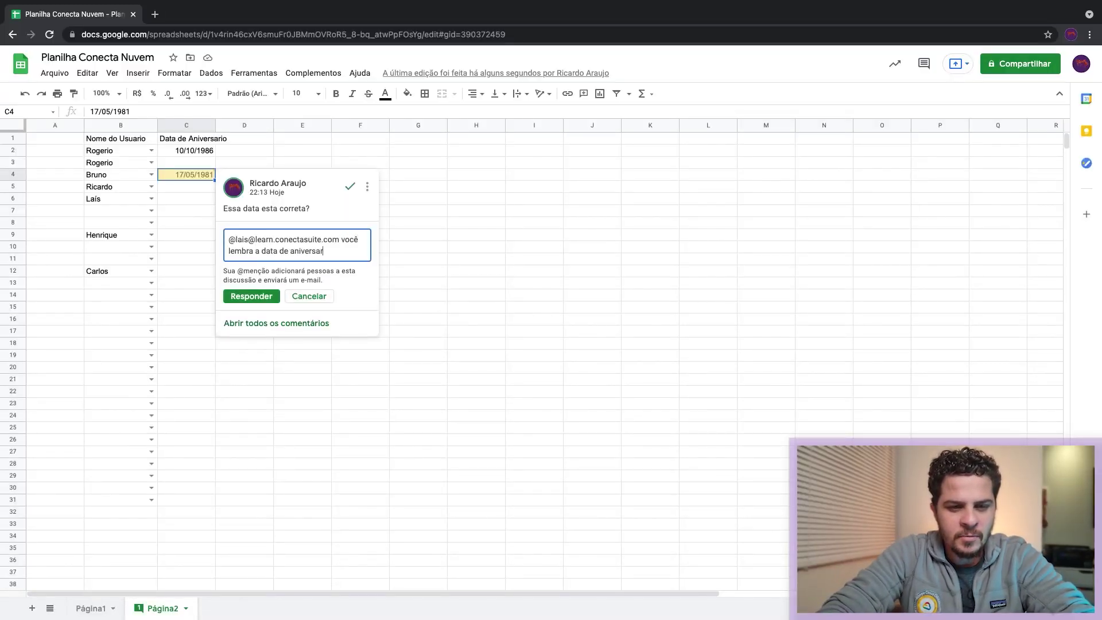
text(? pode confirmar para mim,)
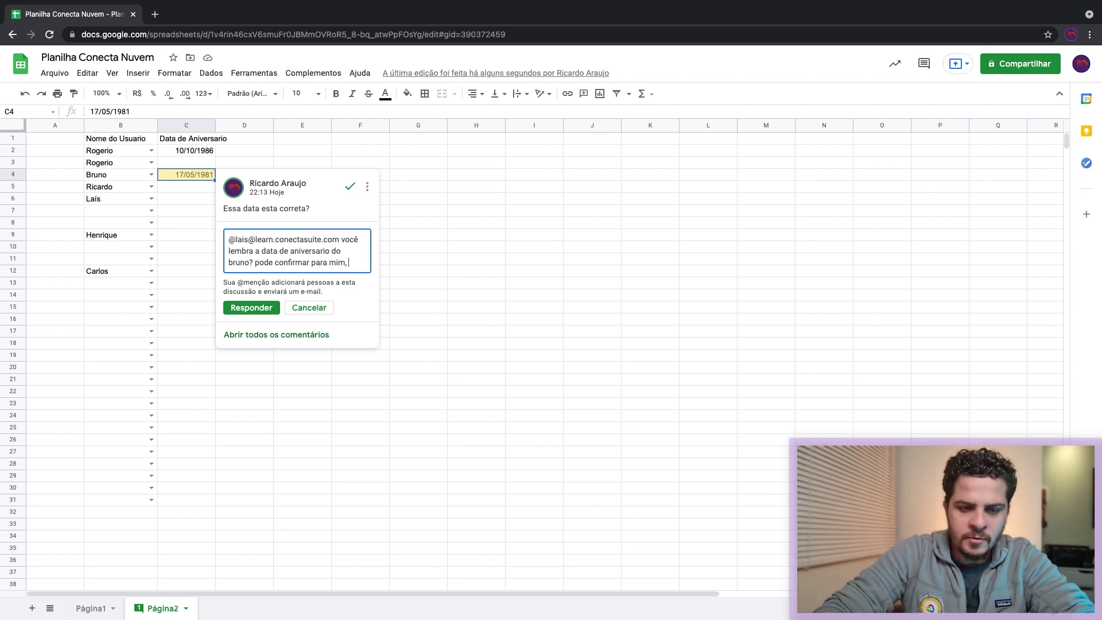
text(avor.)
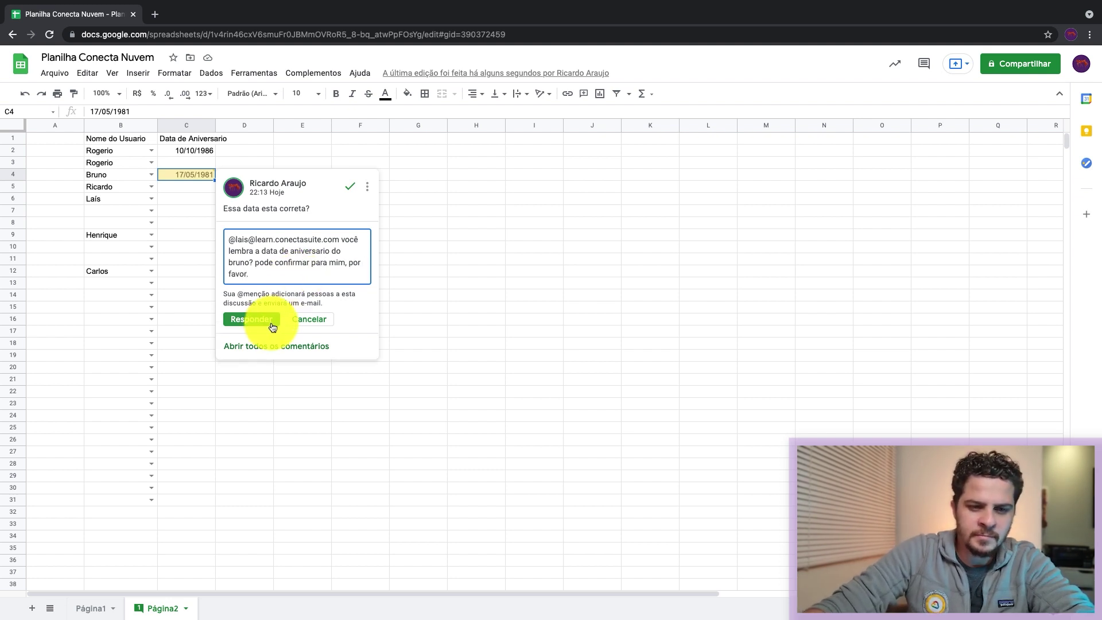
click(259, 321)
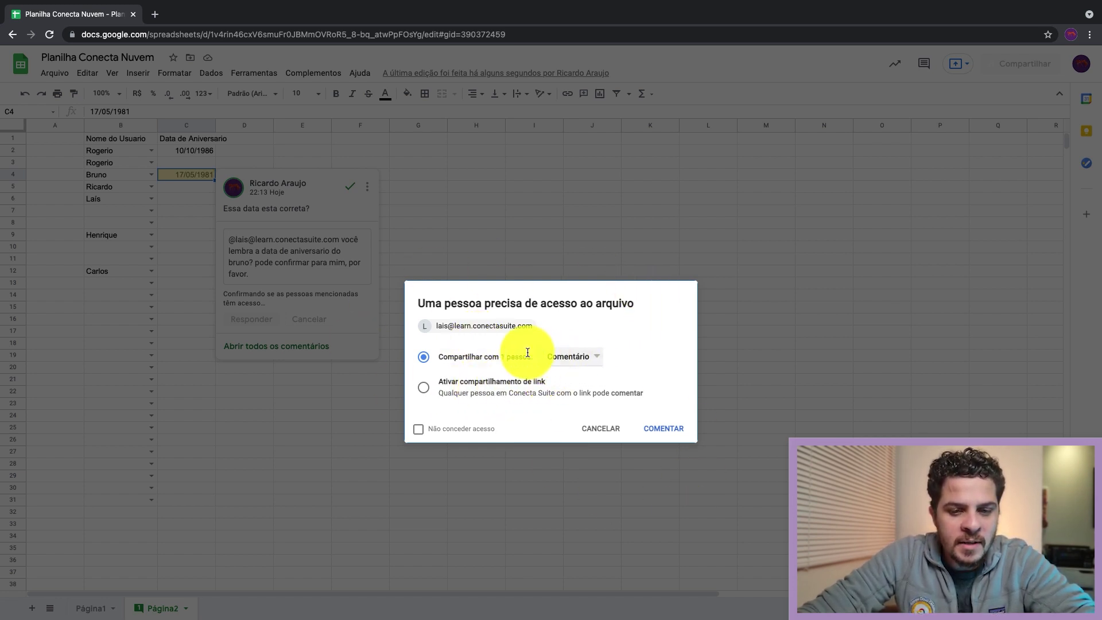
Step: Grant the collaborator comment-only access so the reply posts, then close the thread
click(572, 365)
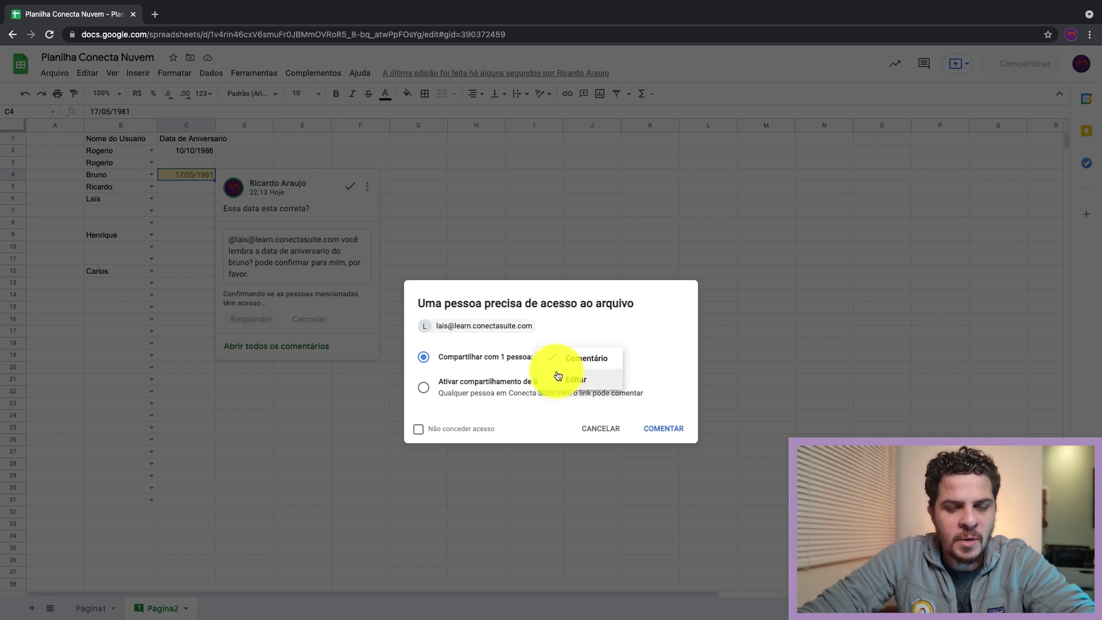
click(597, 366)
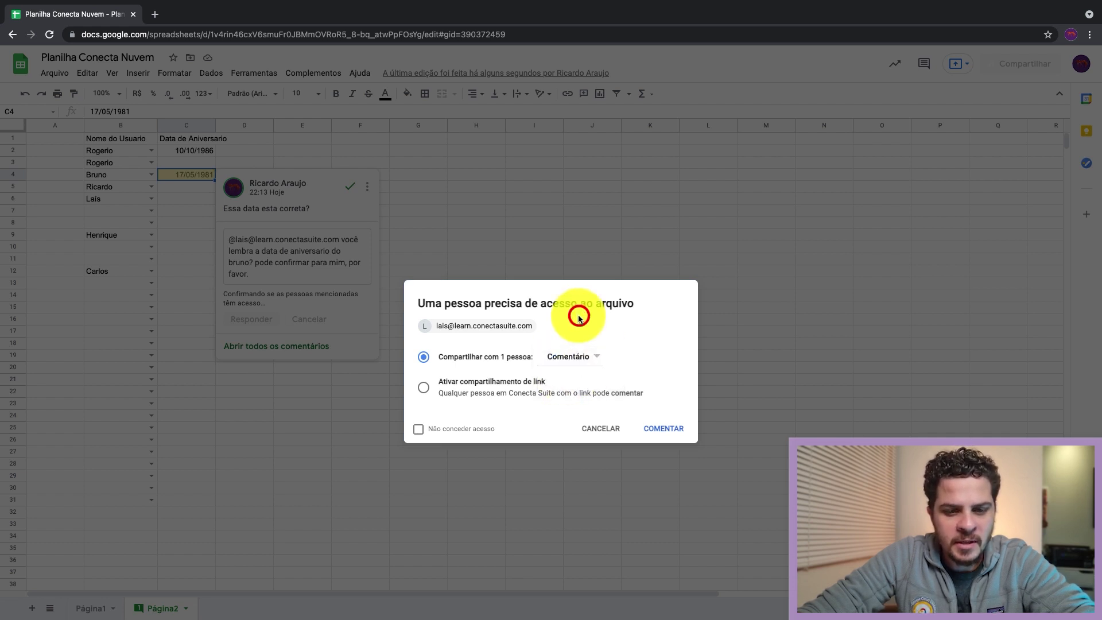
click(646, 431)
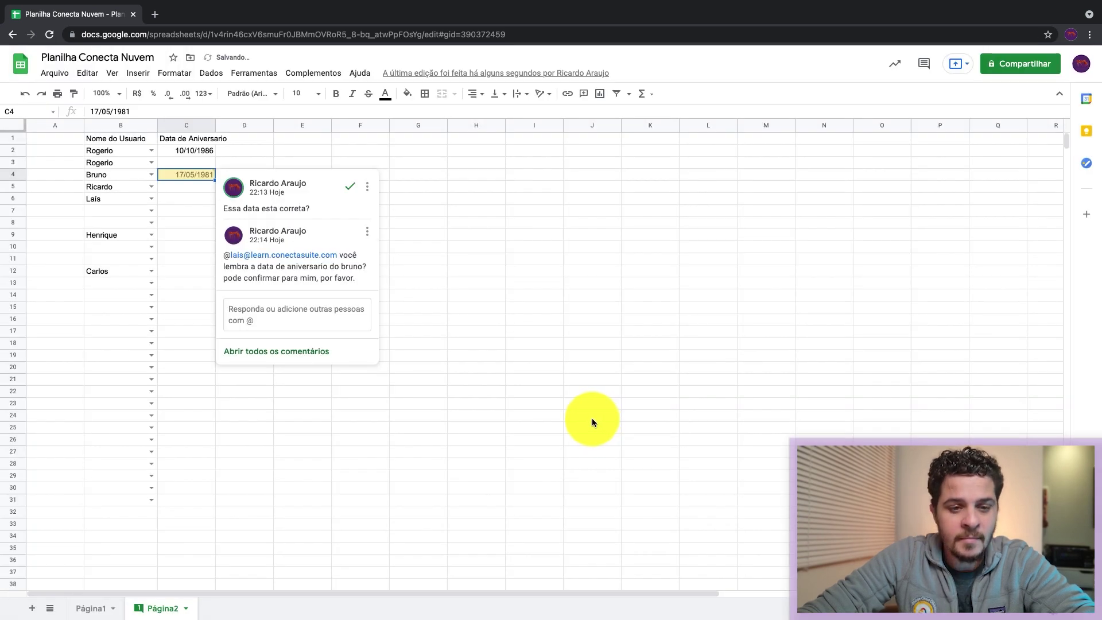
click(466, 184)
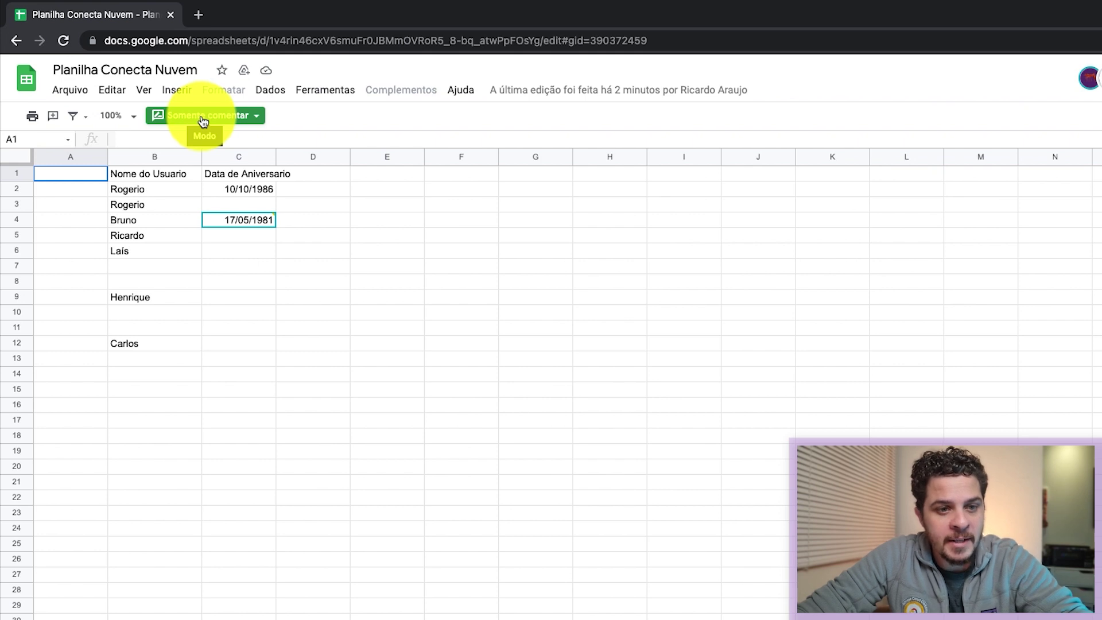
Step: Reply 'sim esta correto' in the C4 comment thread
mouse_move(260, 219)
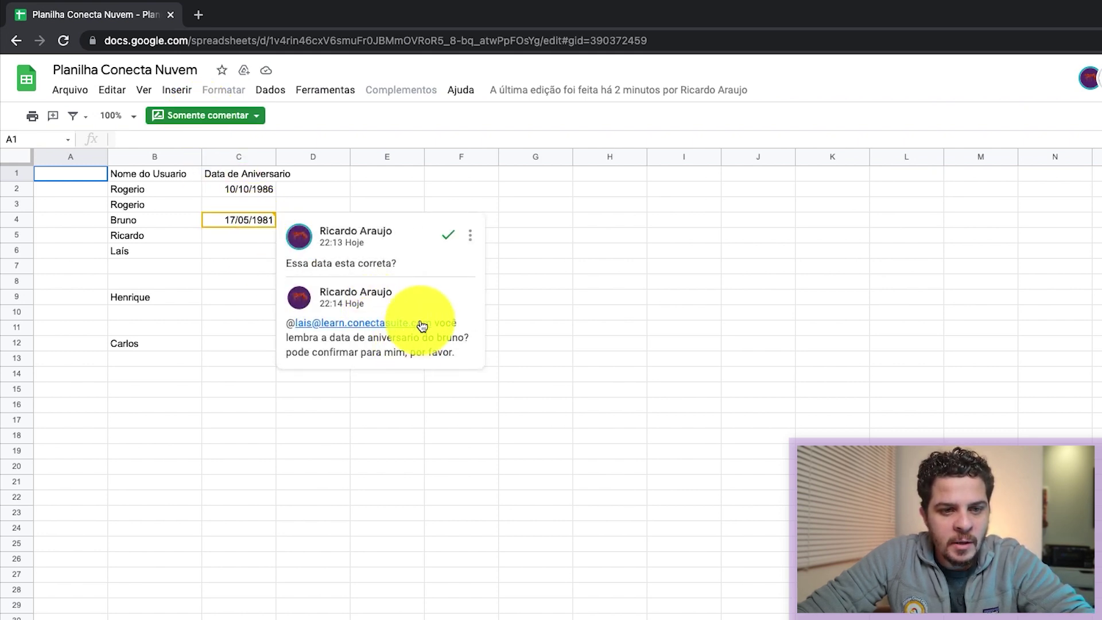
click(396, 351)
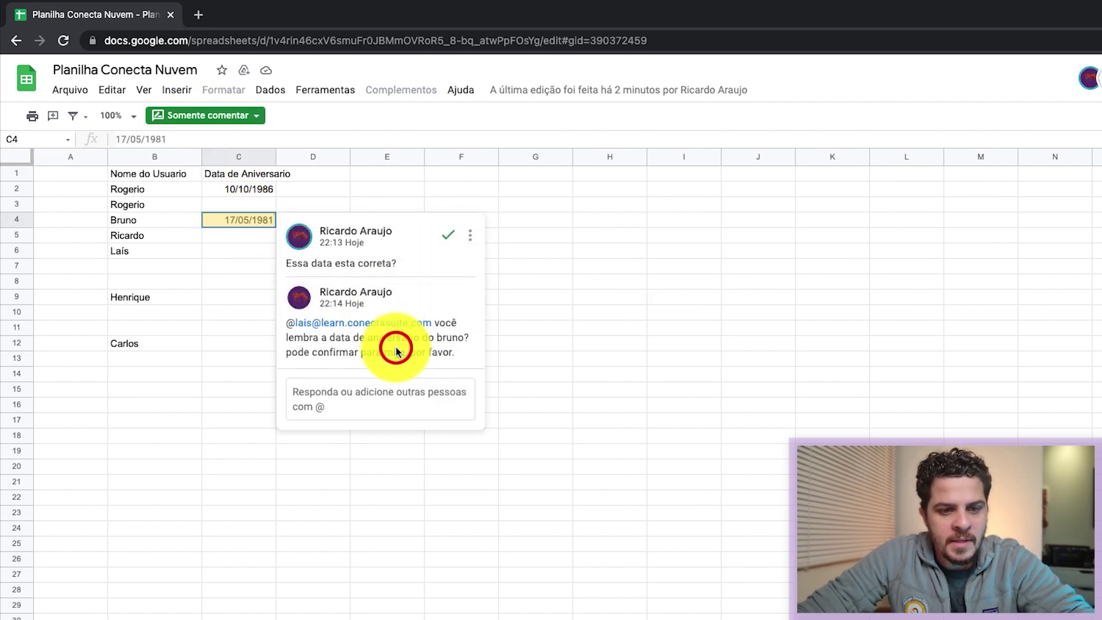
click(375, 391)
text(sim esta correto)
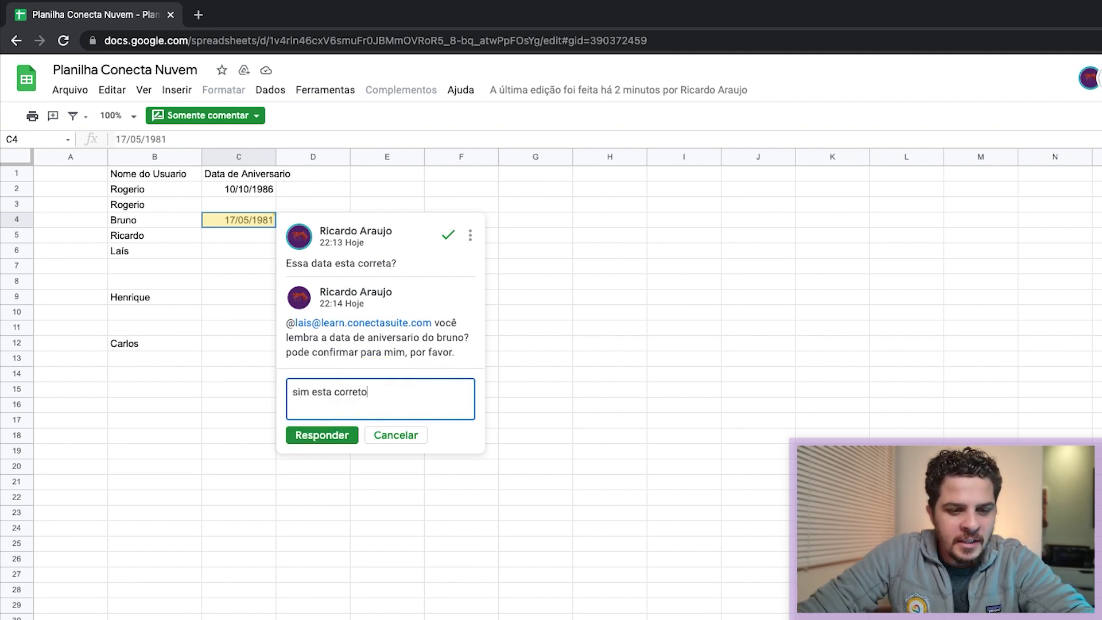
click(331, 436)
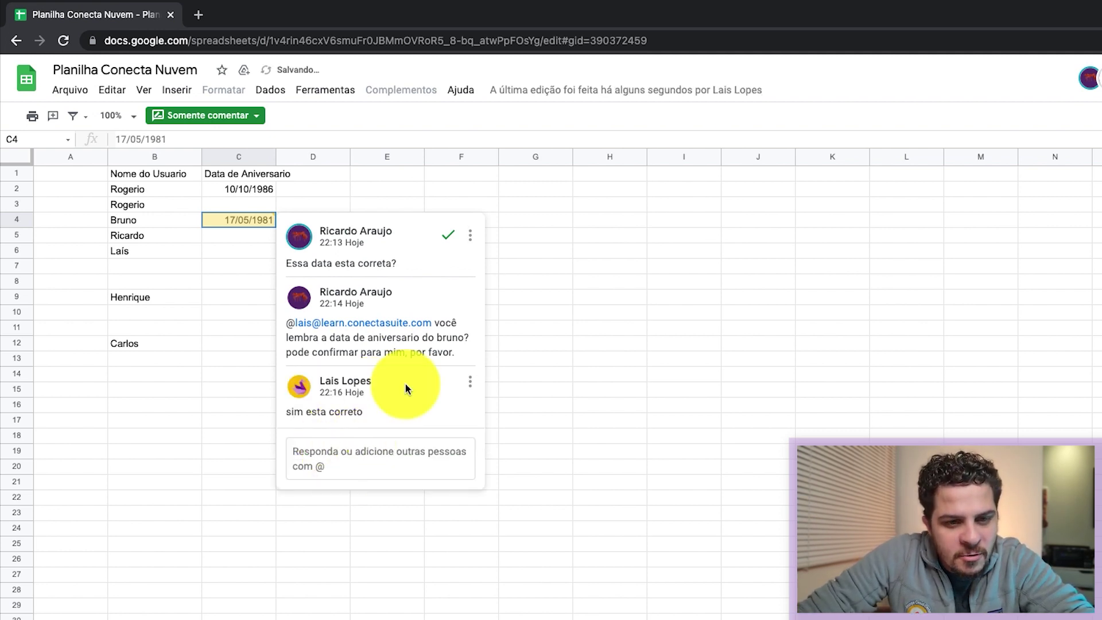
Step: Resolve the C4 discussion and view it in the comment history
click(453, 237)
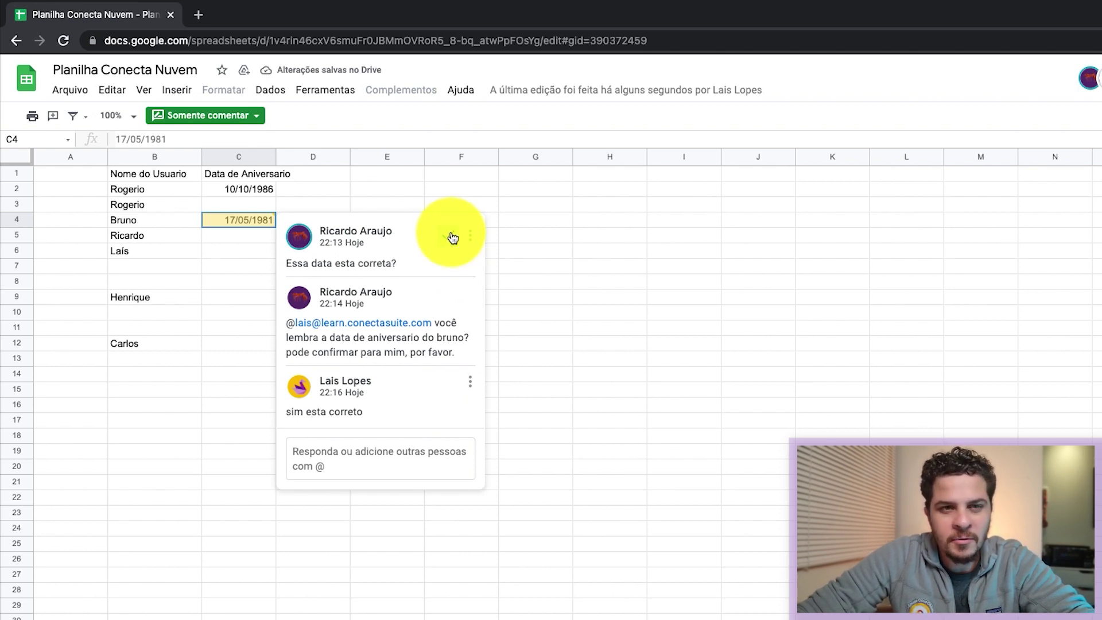
click(453, 237)
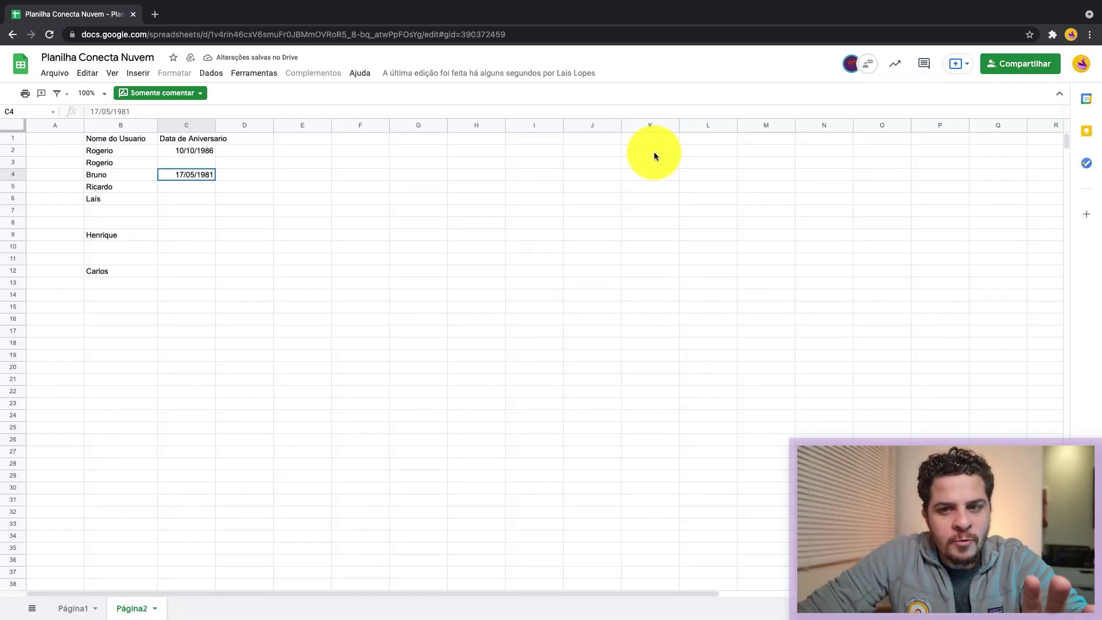
click(924, 68)
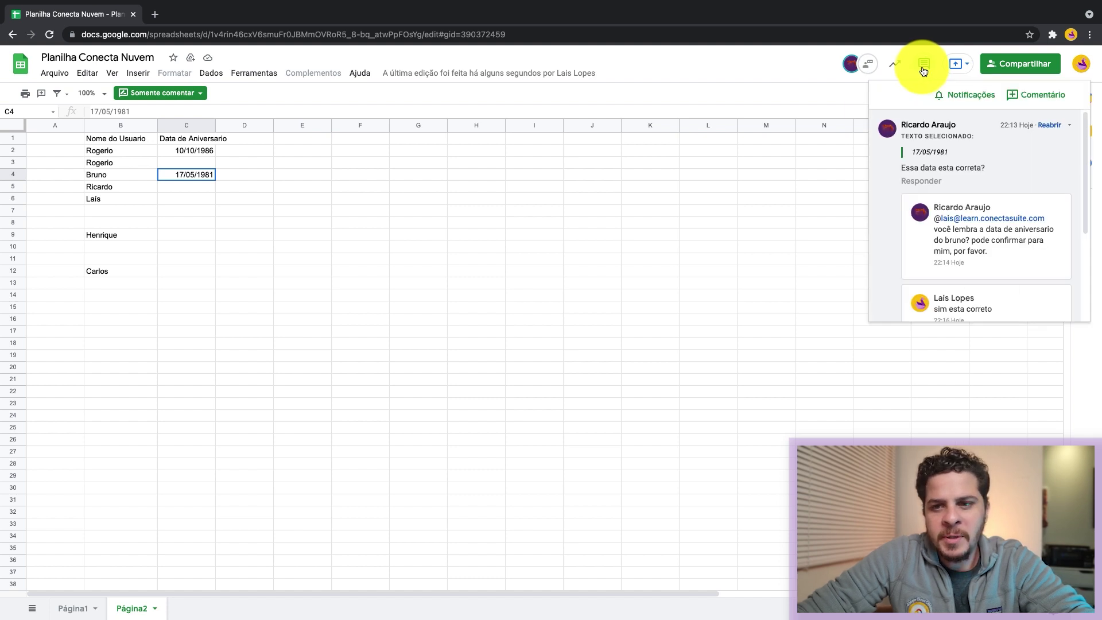
scroll(945, 170, down, 3)
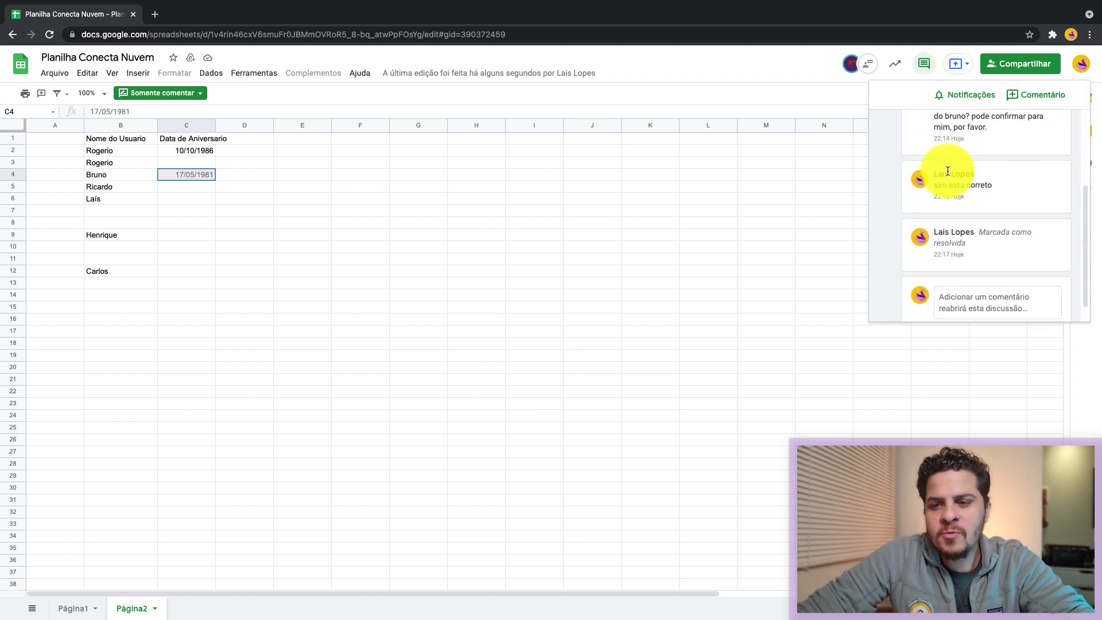
scroll(945, 169, up, 5)
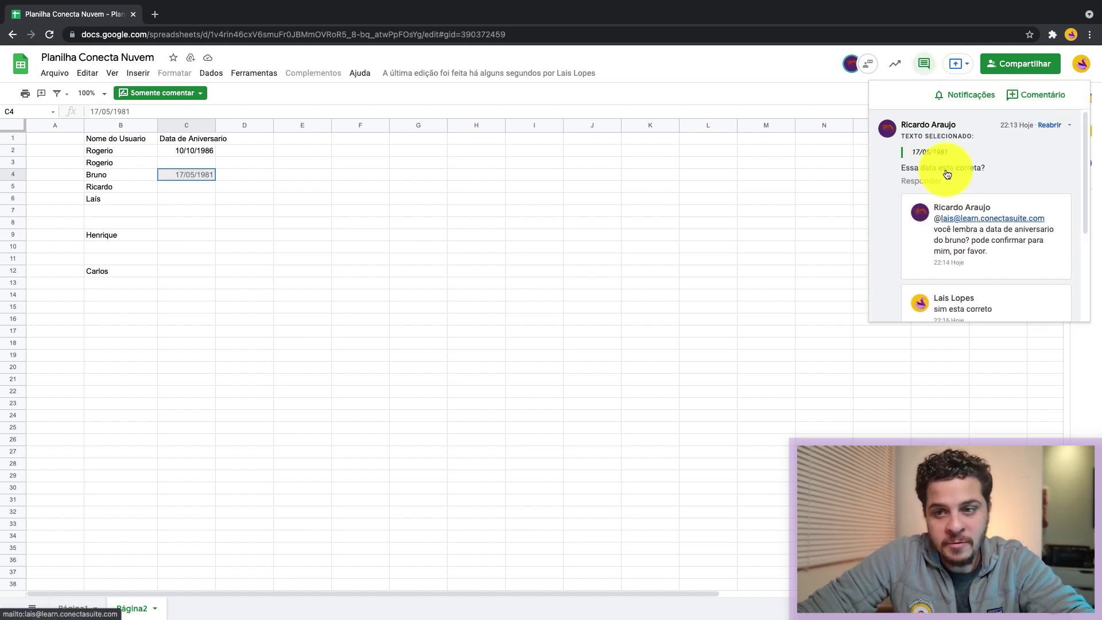
scroll(946, 168, down, 1)
scroll(945, 167, up, 1)
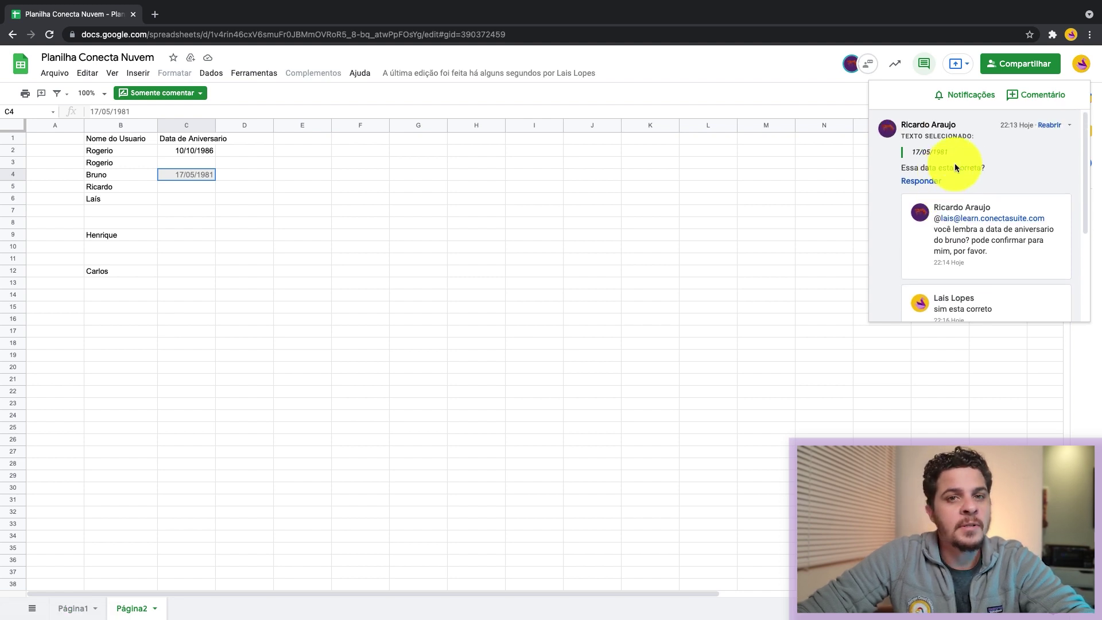